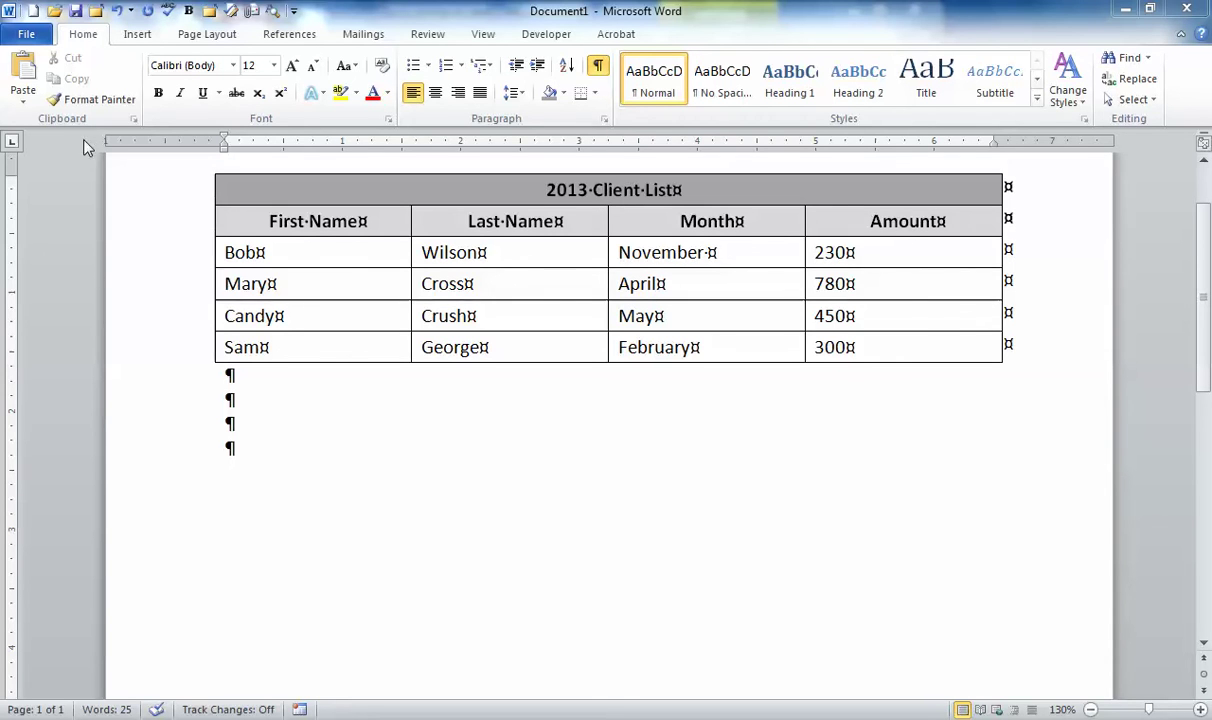
Step: Insert a 2x2 table below the client list, narrowing its first column and overall width
click(138, 36)
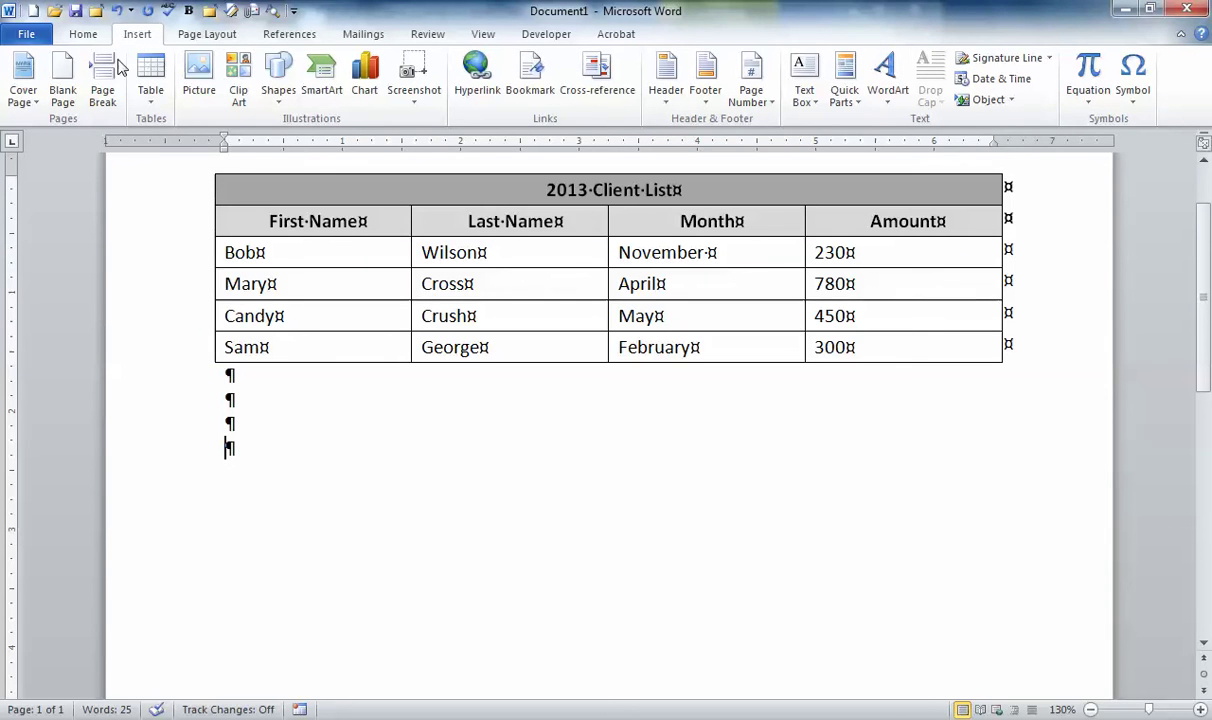
click(142, 95)
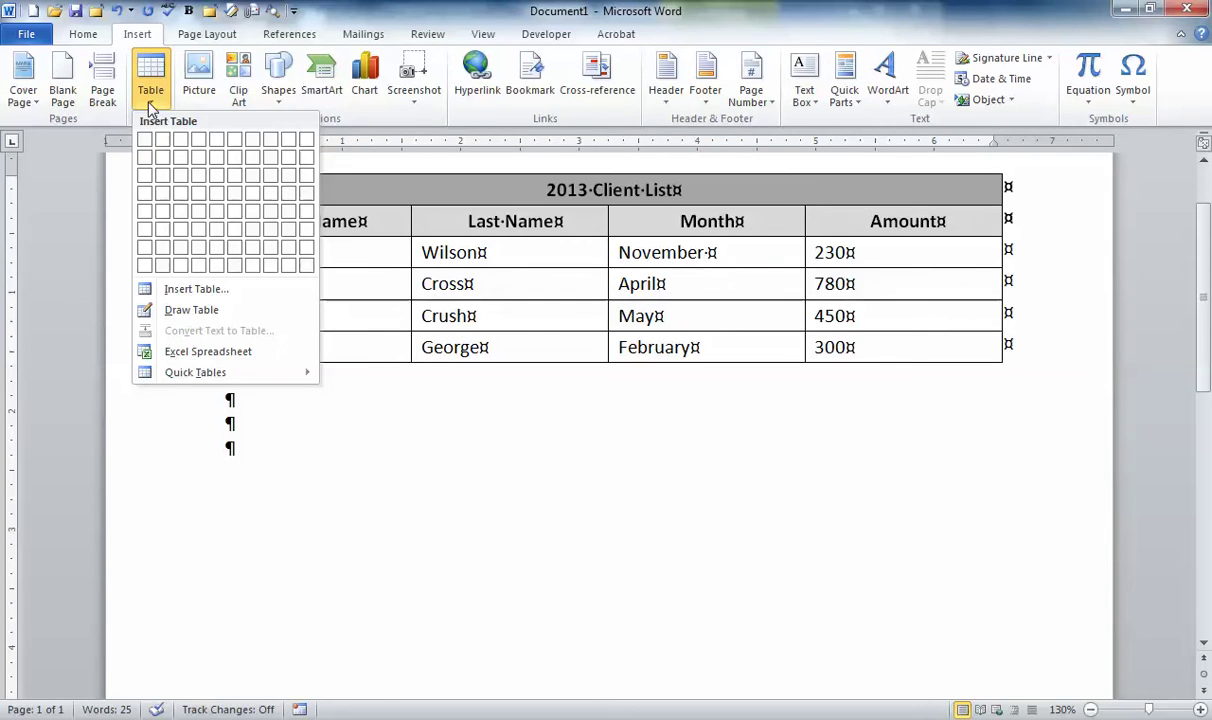
click(163, 164)
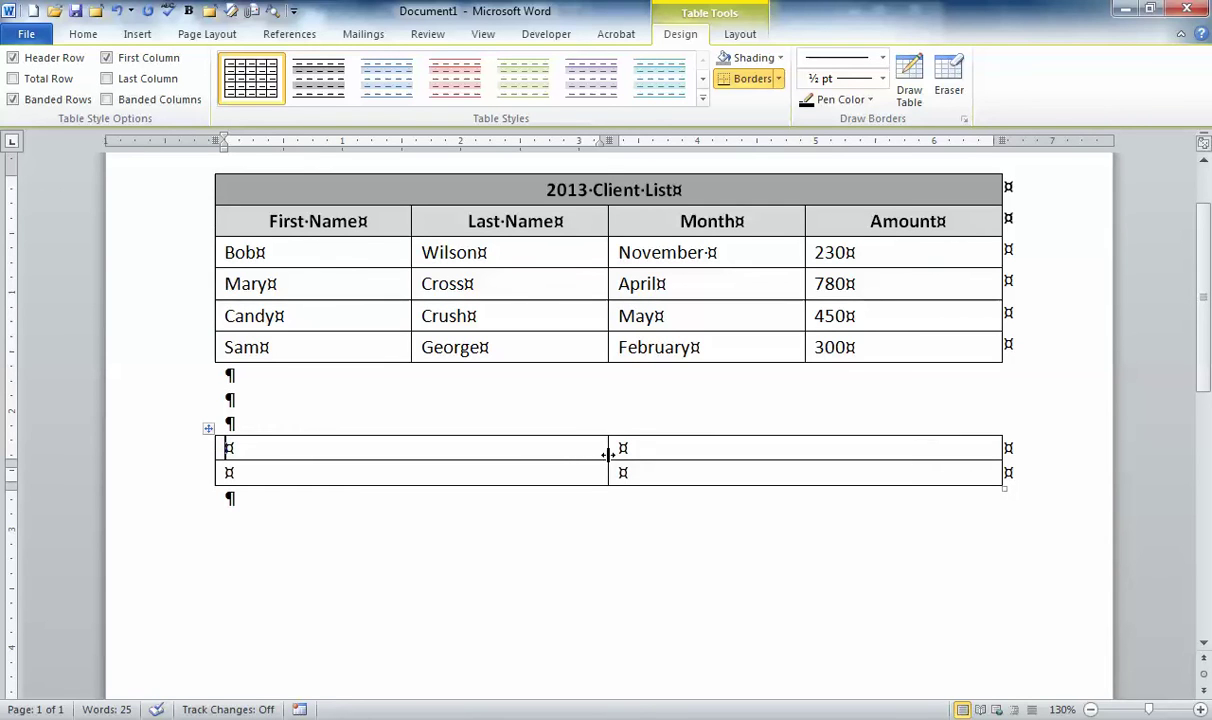
drag(607, 455, 401, 455)
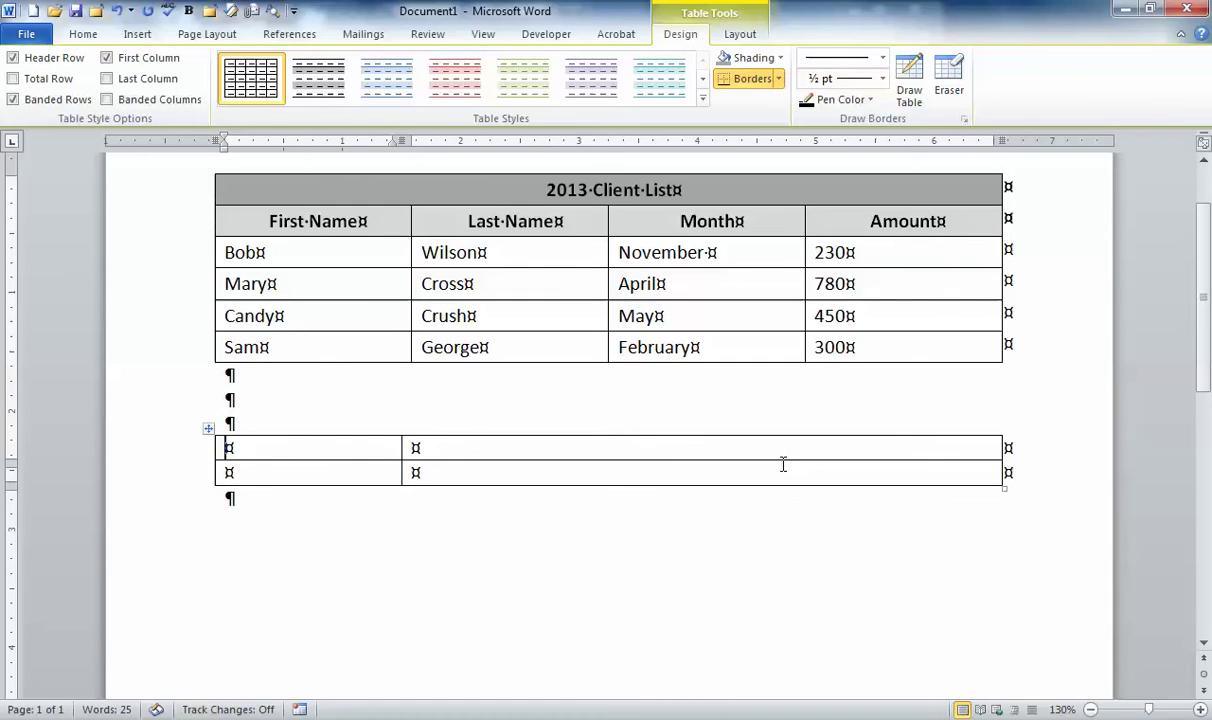
drag(1000, 141, 757, 142)
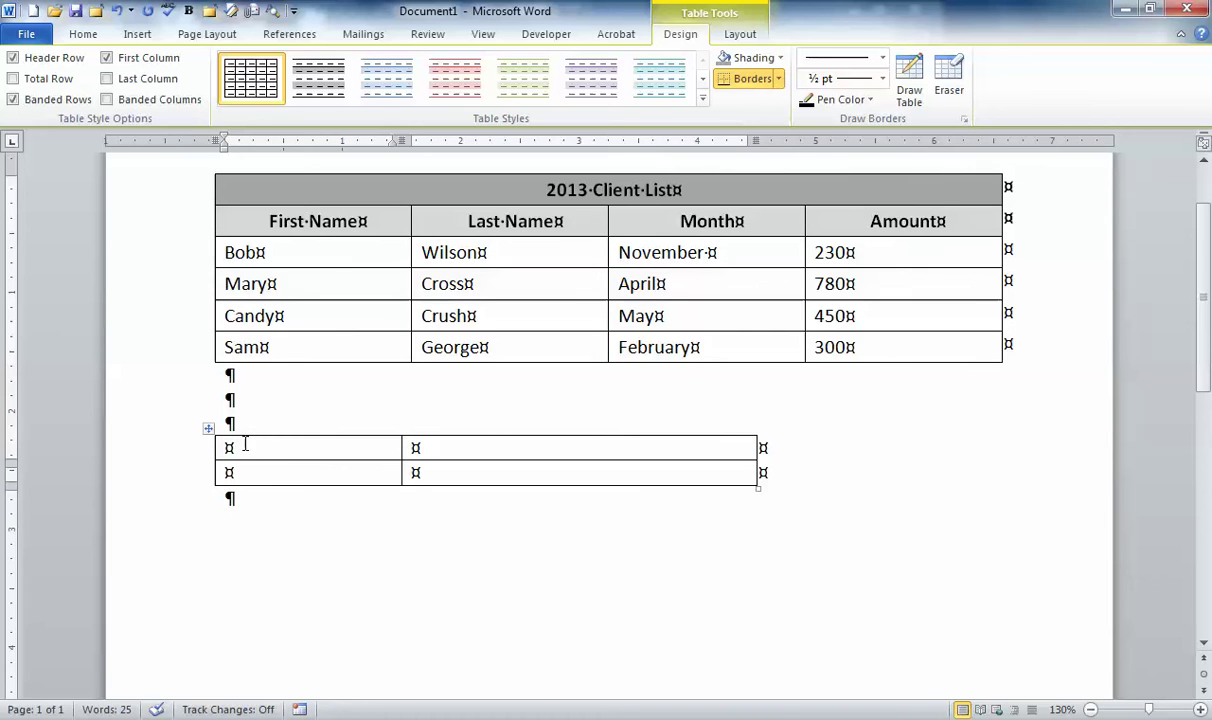
Step: Enter the Item and Description headers and a Water row with placeholder description text
text(Item)
key(Tab)
text(Descri)
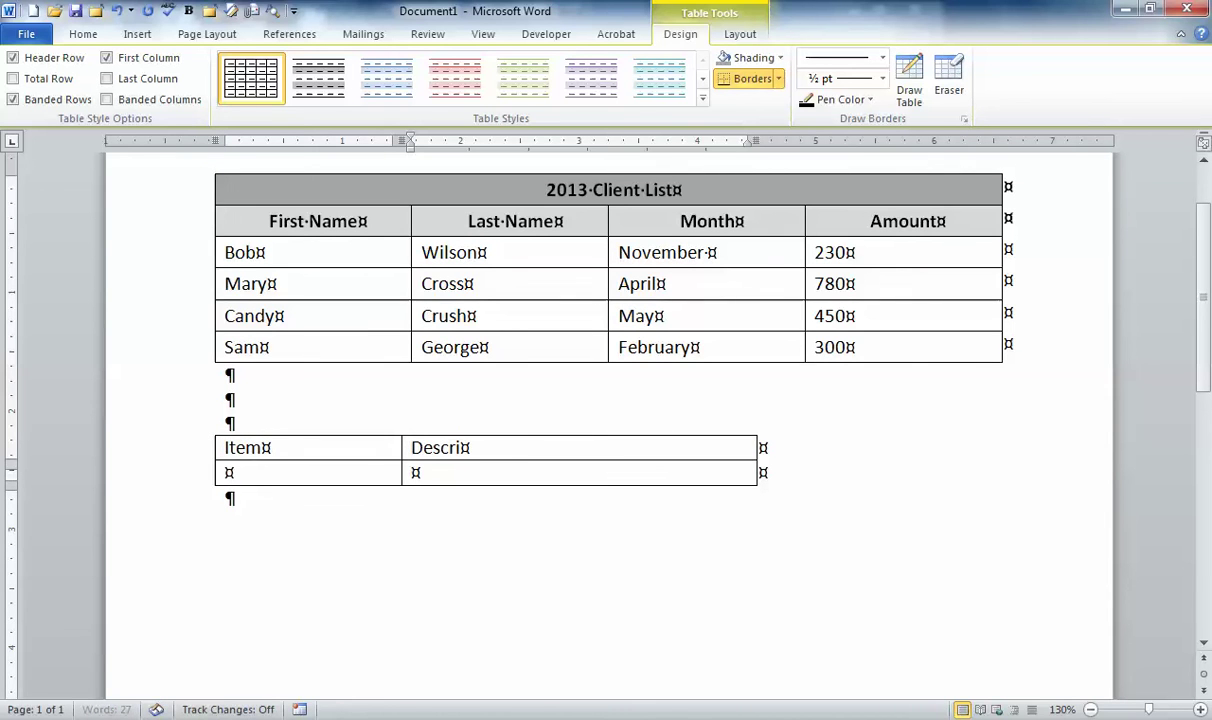
text(ption)
key(Tab)
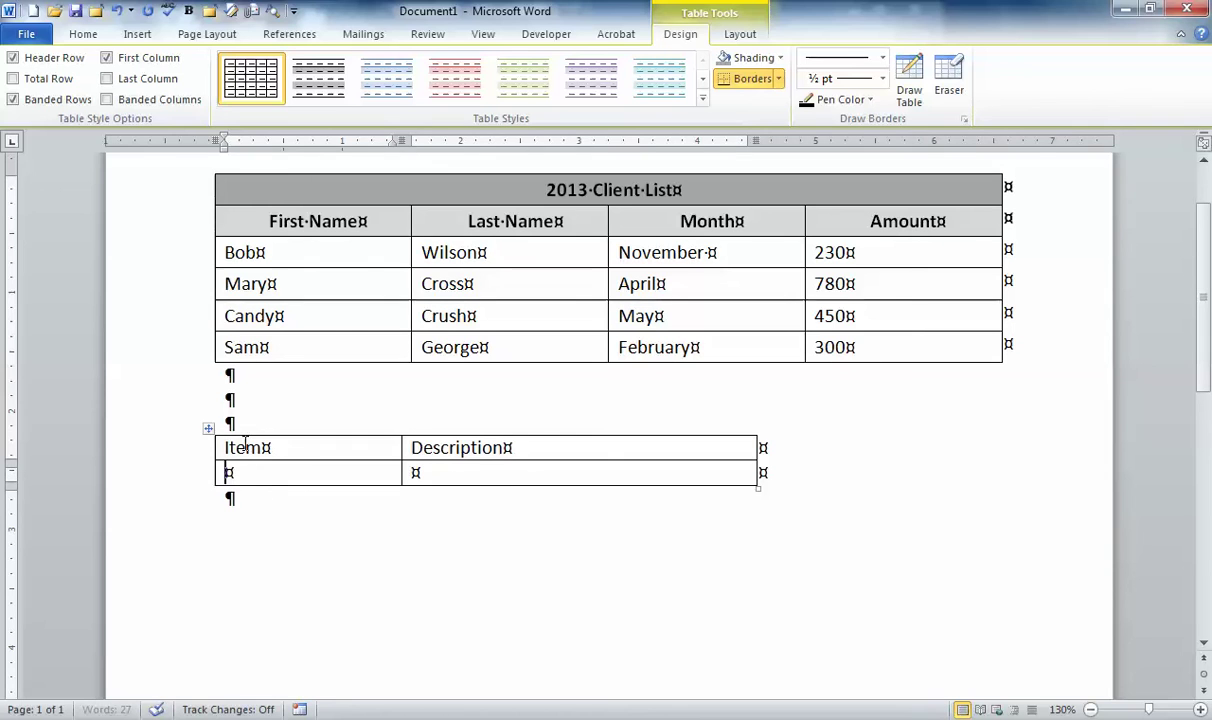
text(Water)
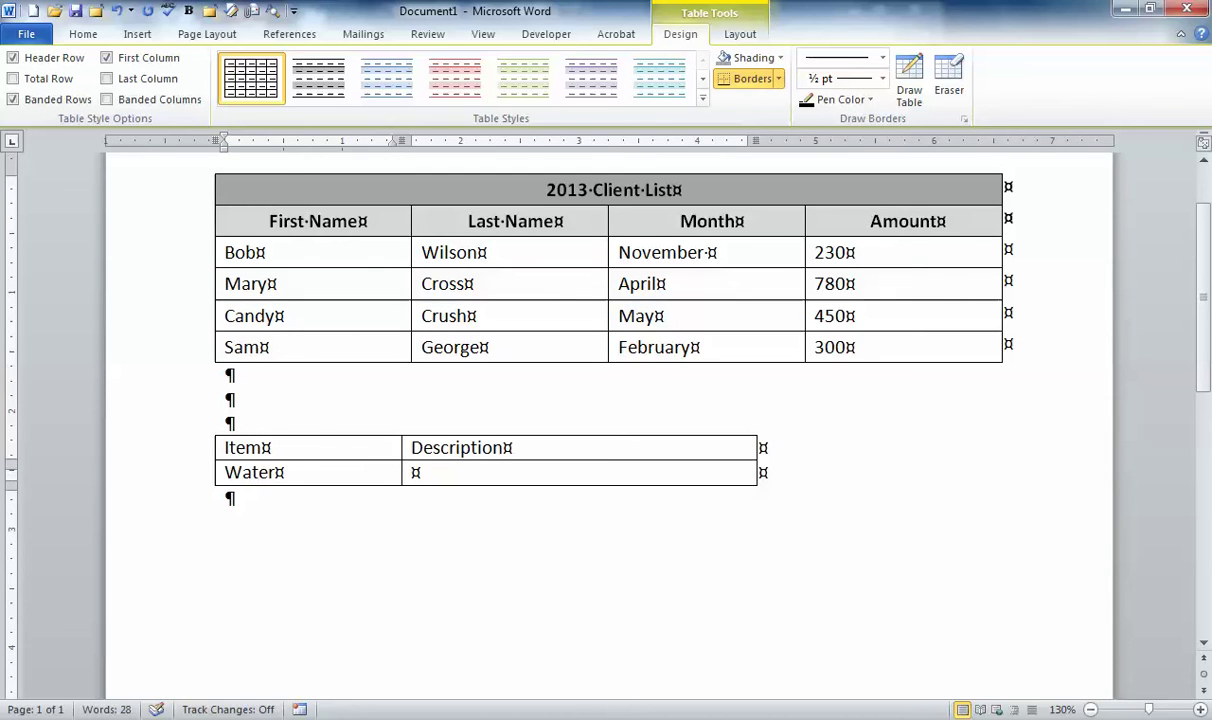
key(Tab)
text(Ja alkjfoiej a;owe)
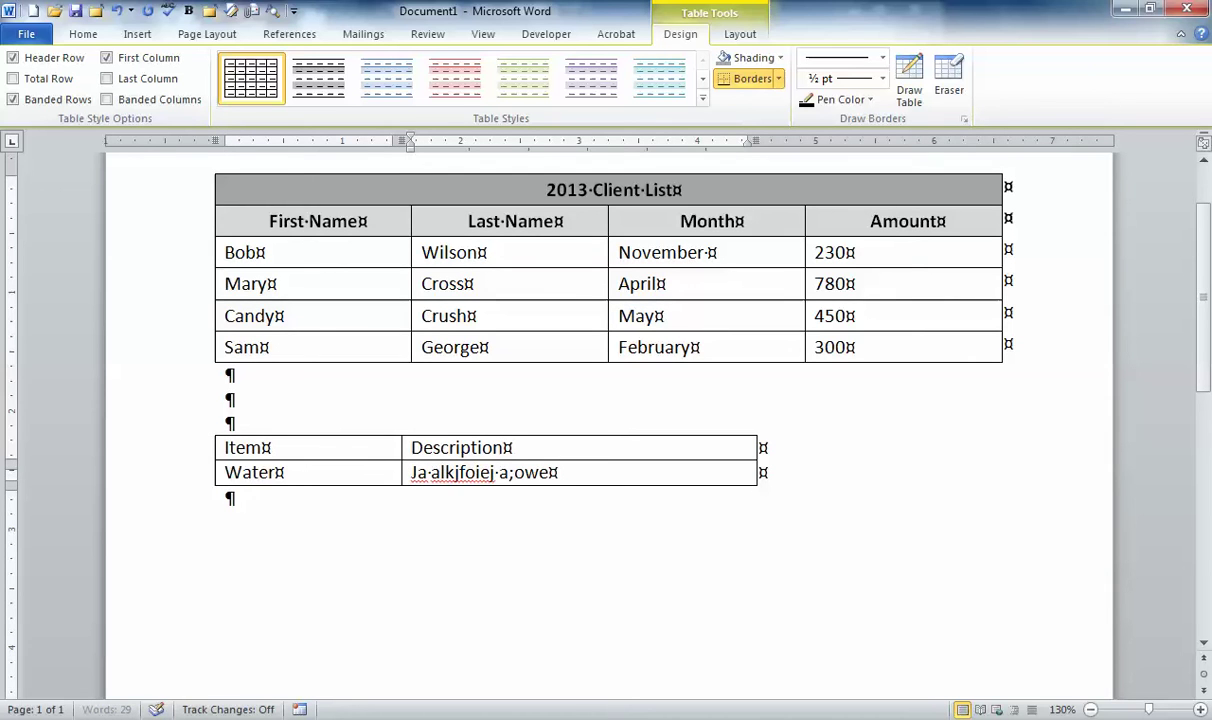
text(ijf a;owiejf a;oweifj a;oweifj a;oweifj a;owiejf a;owiefj a;owief)
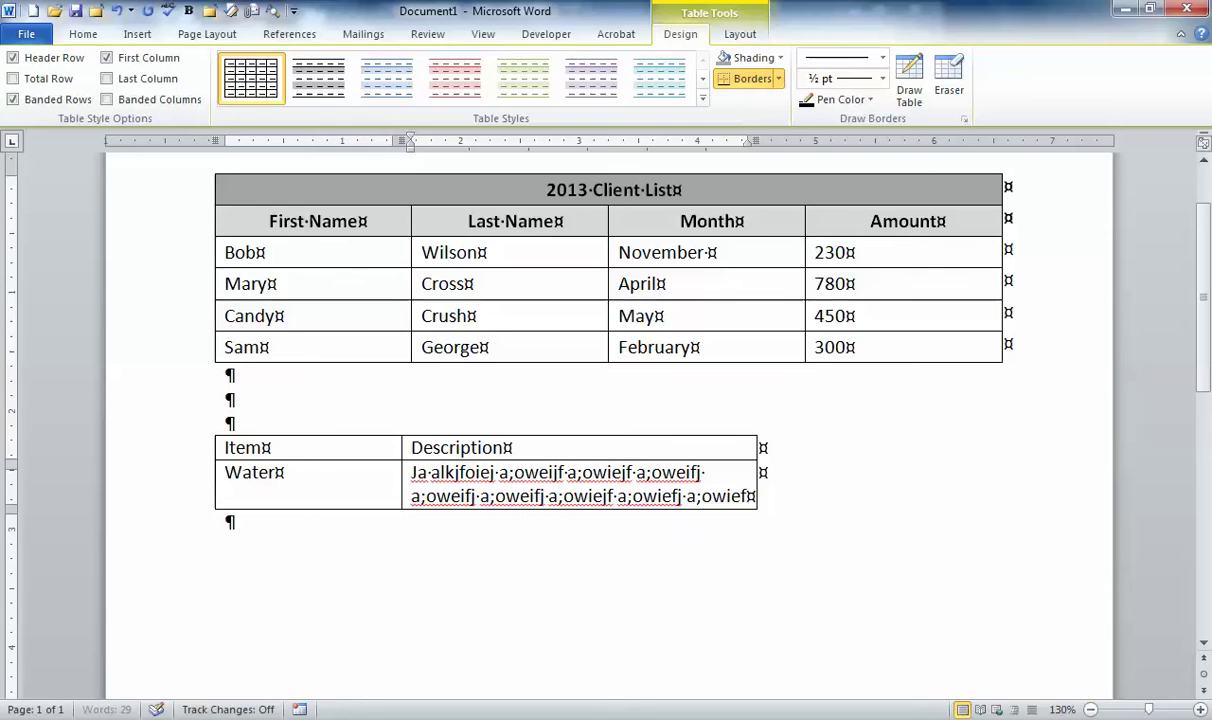
text(j a;owiefj a;oweifj ;awoiefj a;oweifj a;oweifj a;woeif ja;oweif j)
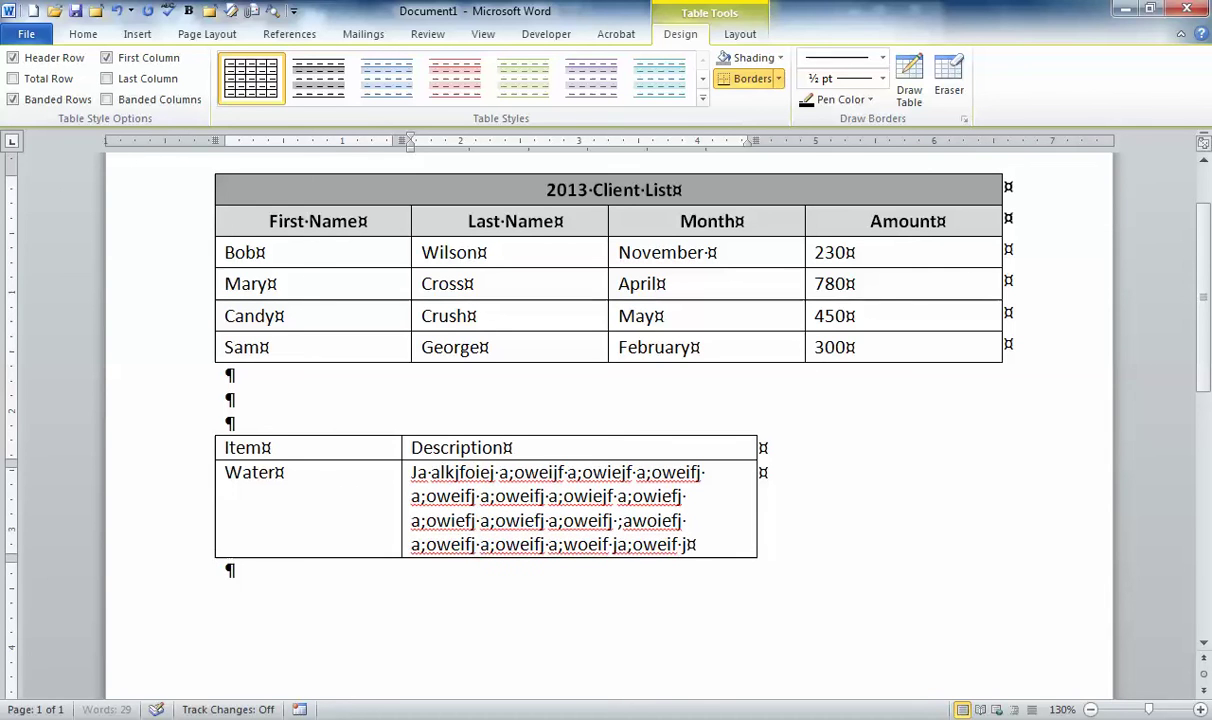
text(aw;eof ;ae)
key(Return)
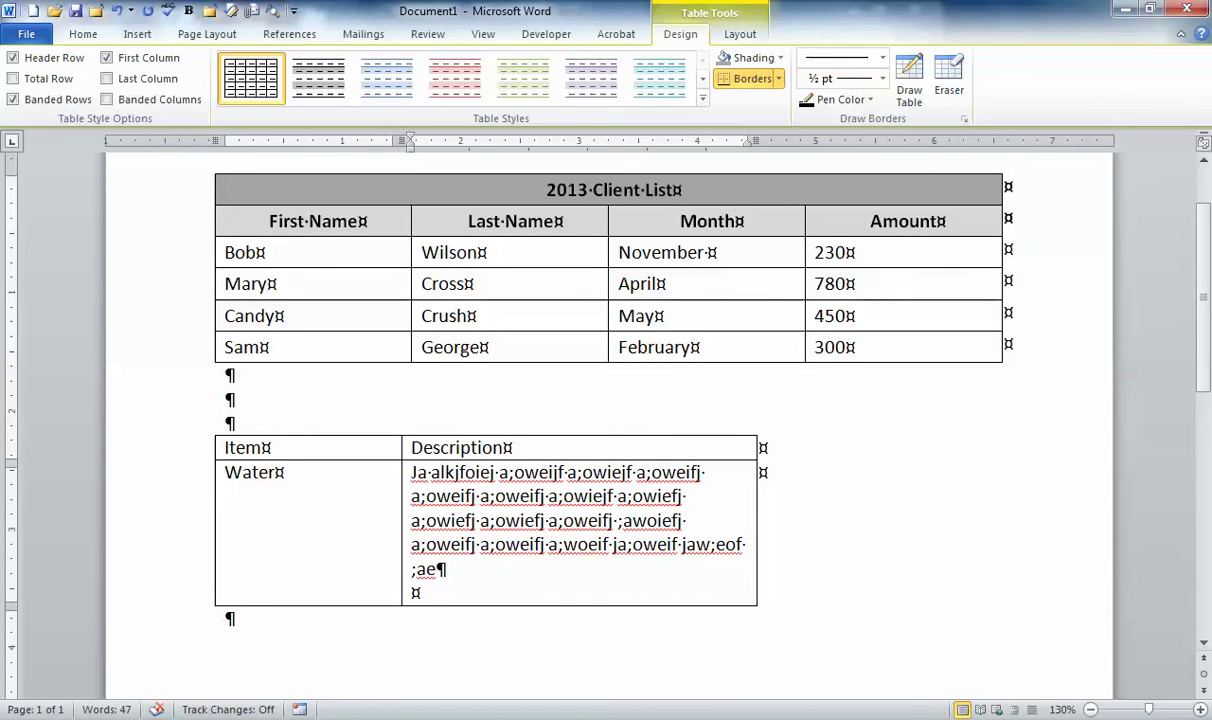
Step: Add an Air row with its placeholder description
key(Tab)
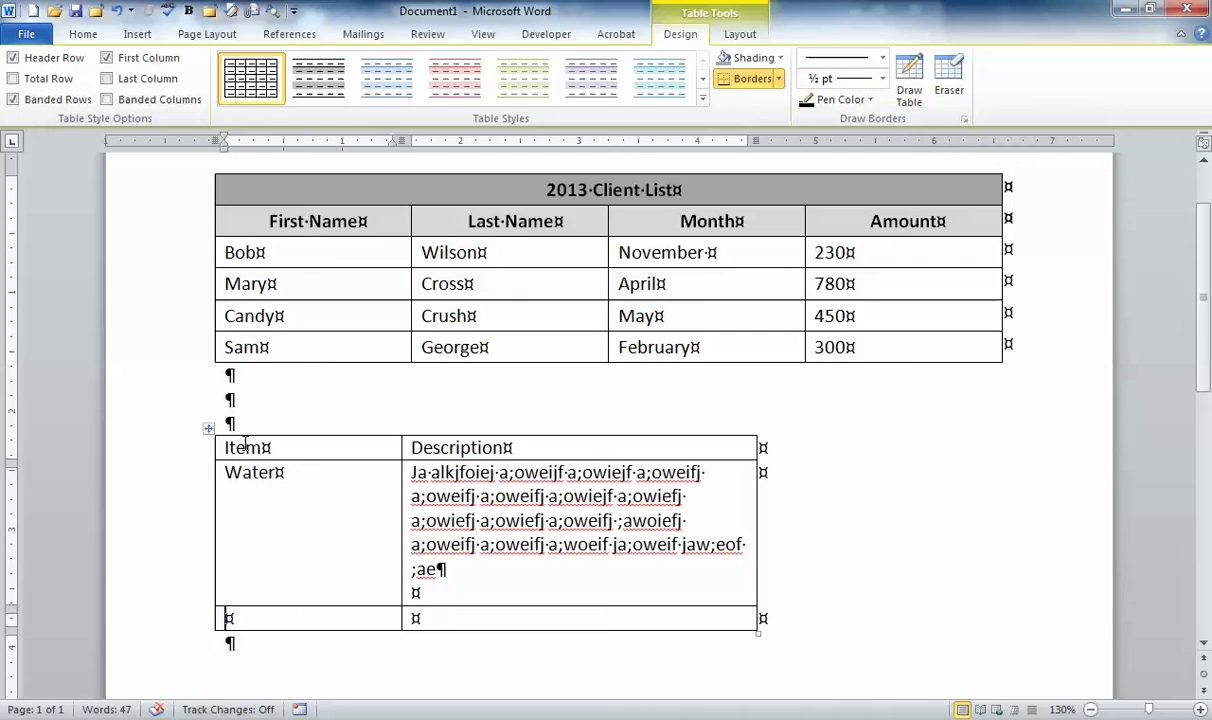
text(Ai)
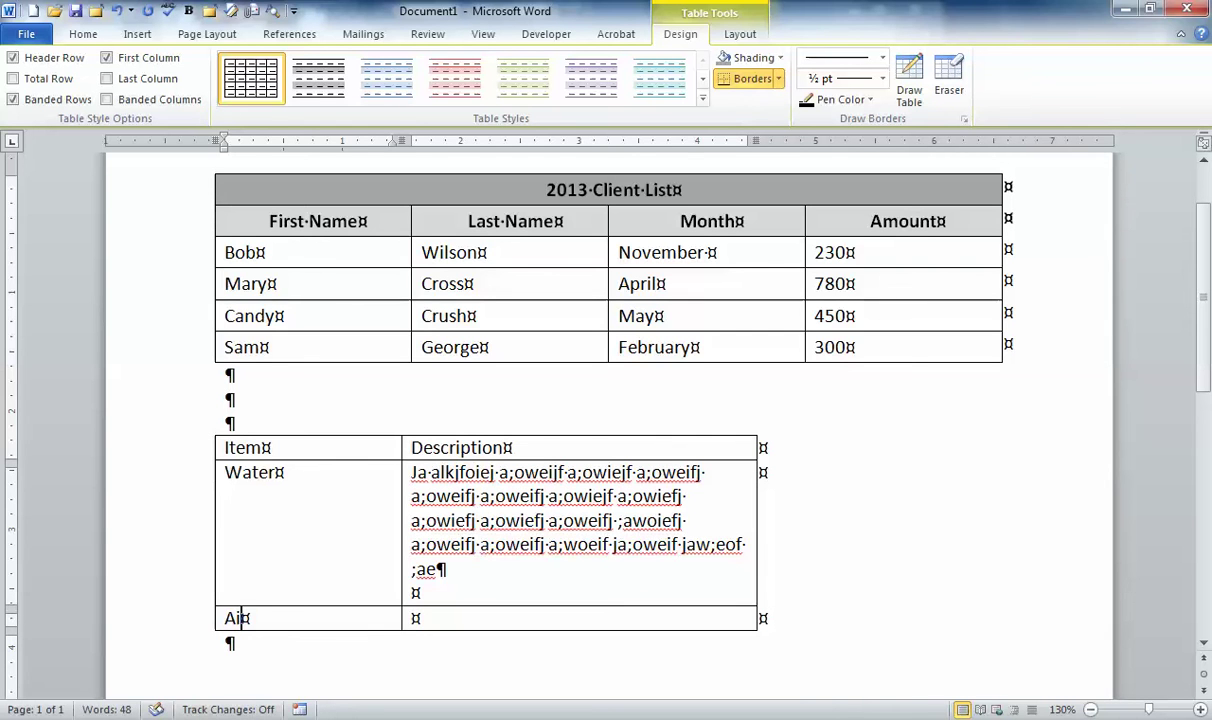
text(r)
key(Tab)
text(A lie jfo;aiwejf a;oiwejf )
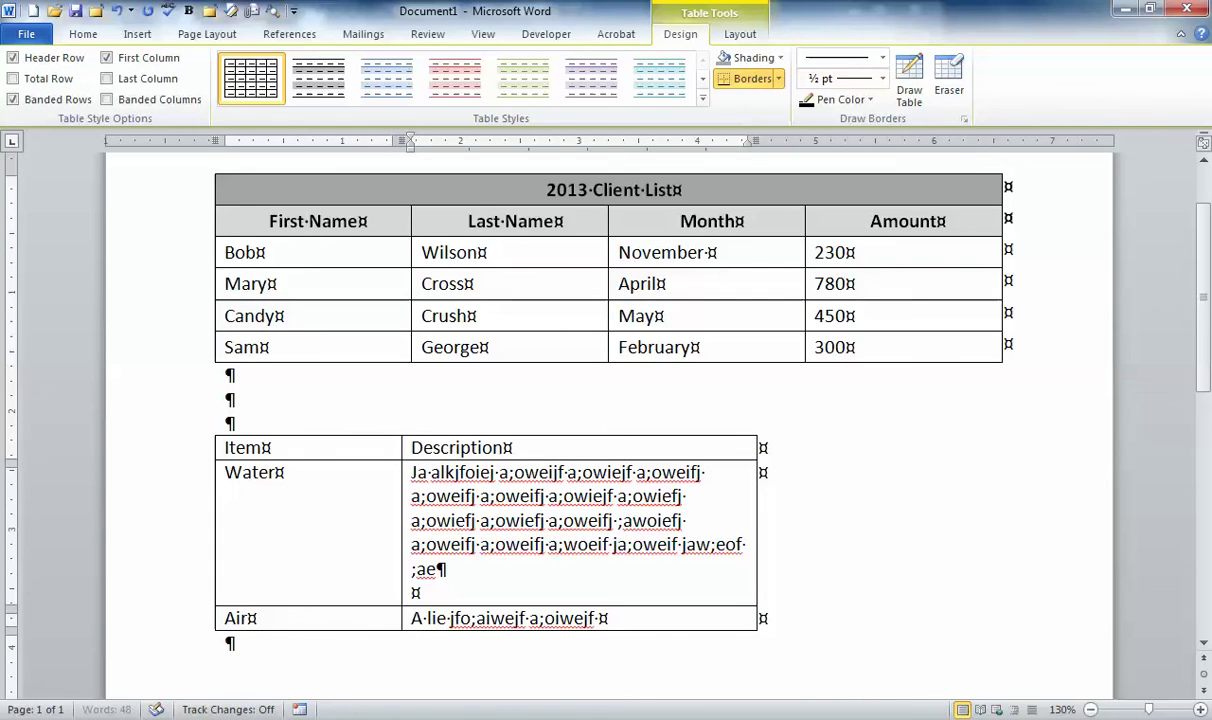
text(;aoiwej f;aowief j;aowiejf a;owie fa;oiwef j;aoweifj a;oweif ja;owe)
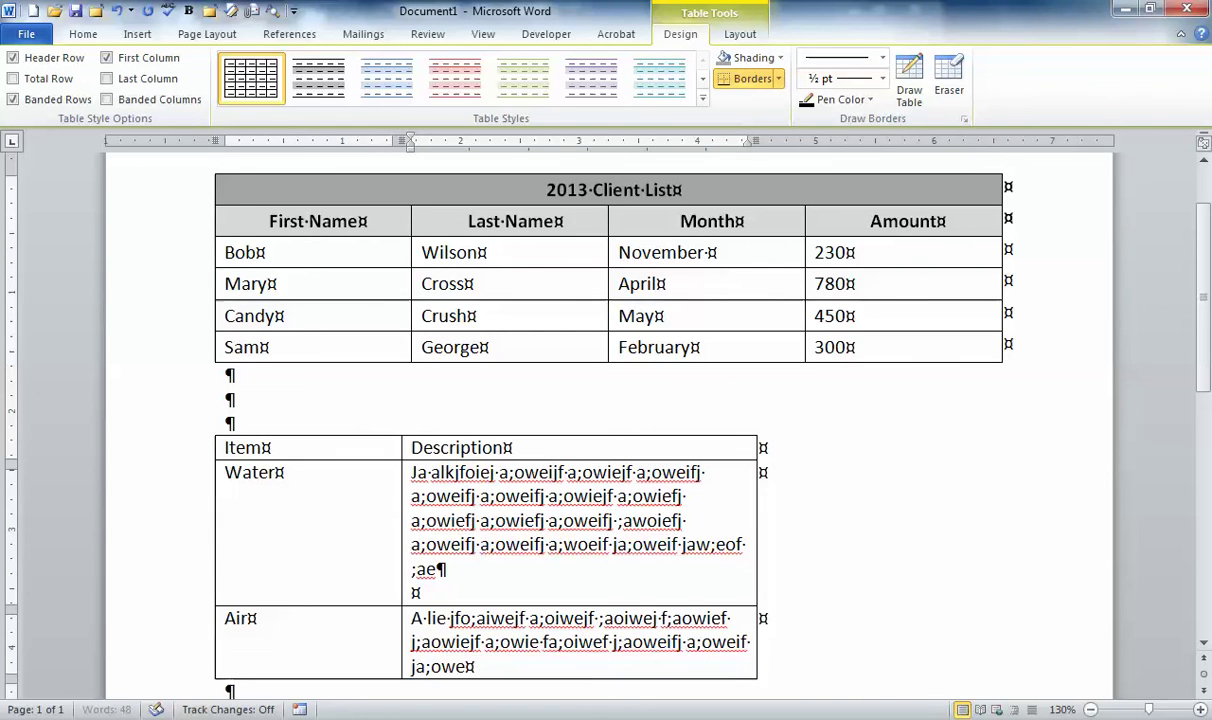
text(if j;aoewifj a;oweif ja;weif ja;oweif j;aoweif ja;woeif ja;woeif j)
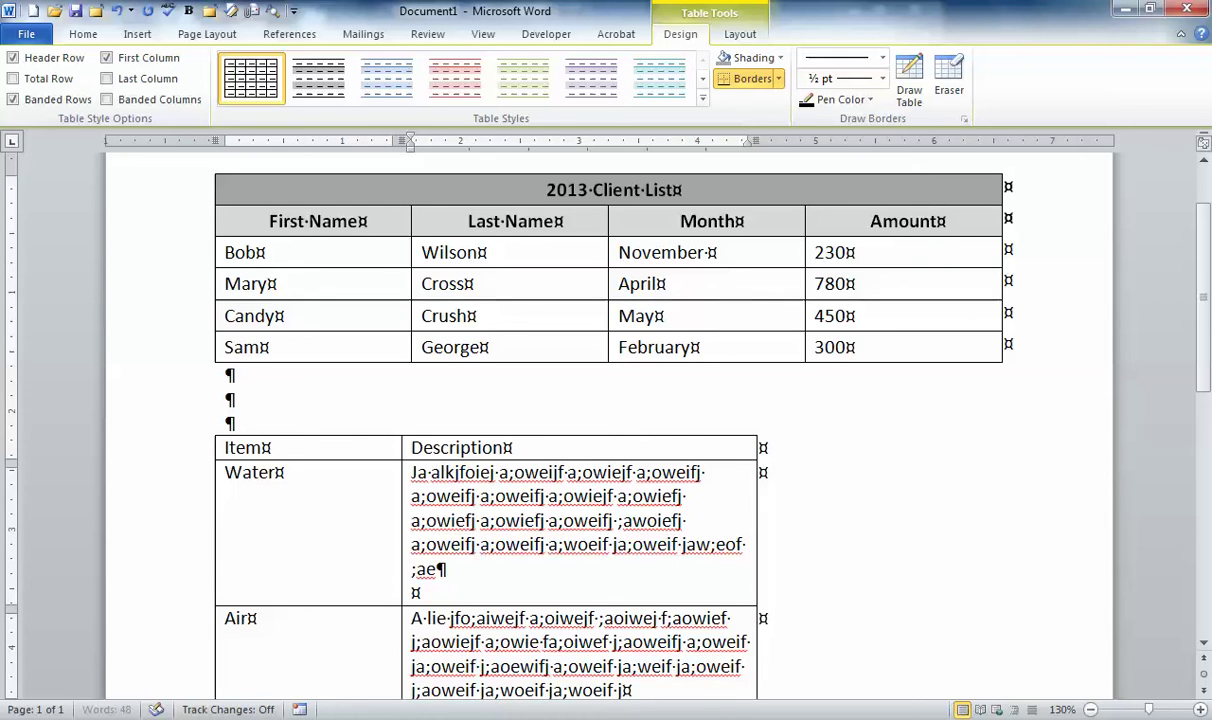
text(a;woeif ja;ef ;eo)
key(Return)
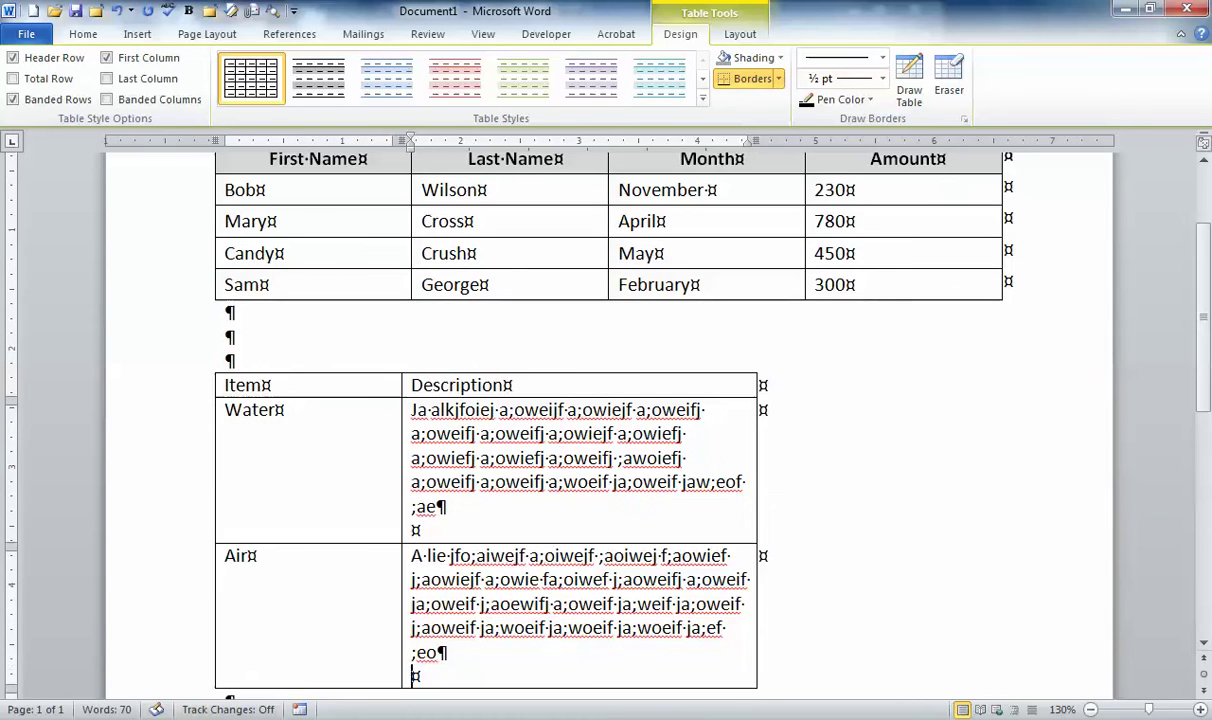
Step: Add a Fire row with its placeholder description
key(Tab)
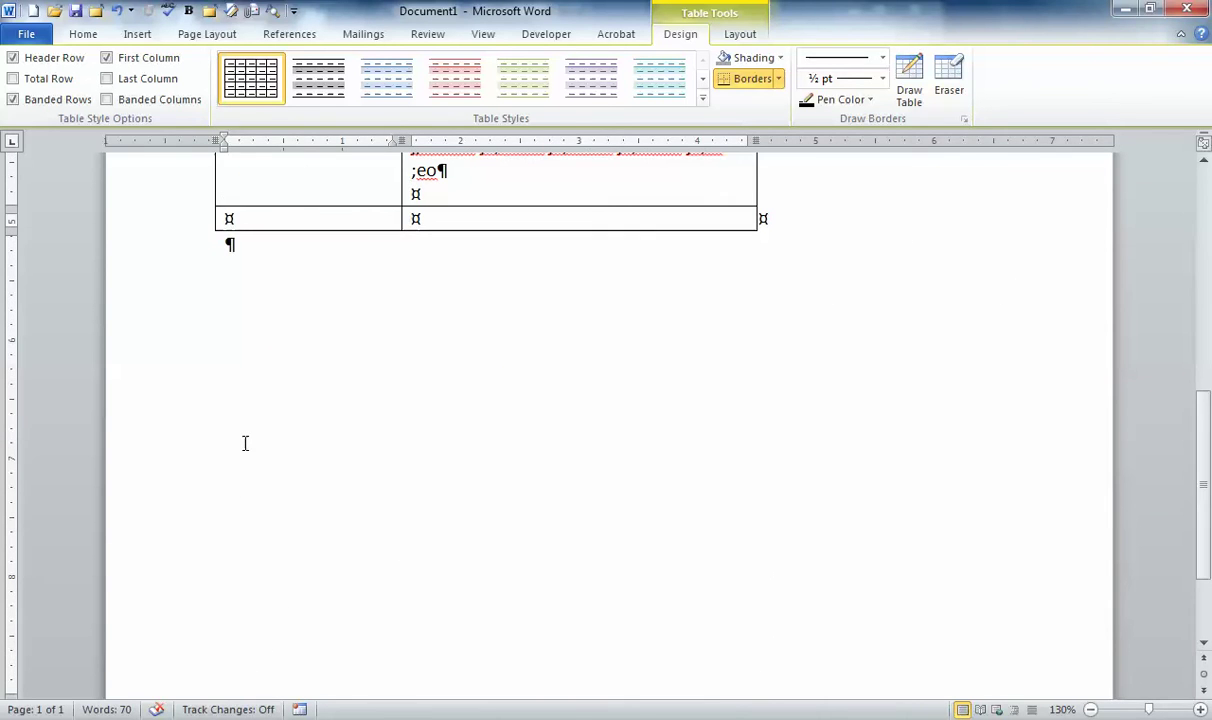
text(Fire)
key(Tab)
text(A j)
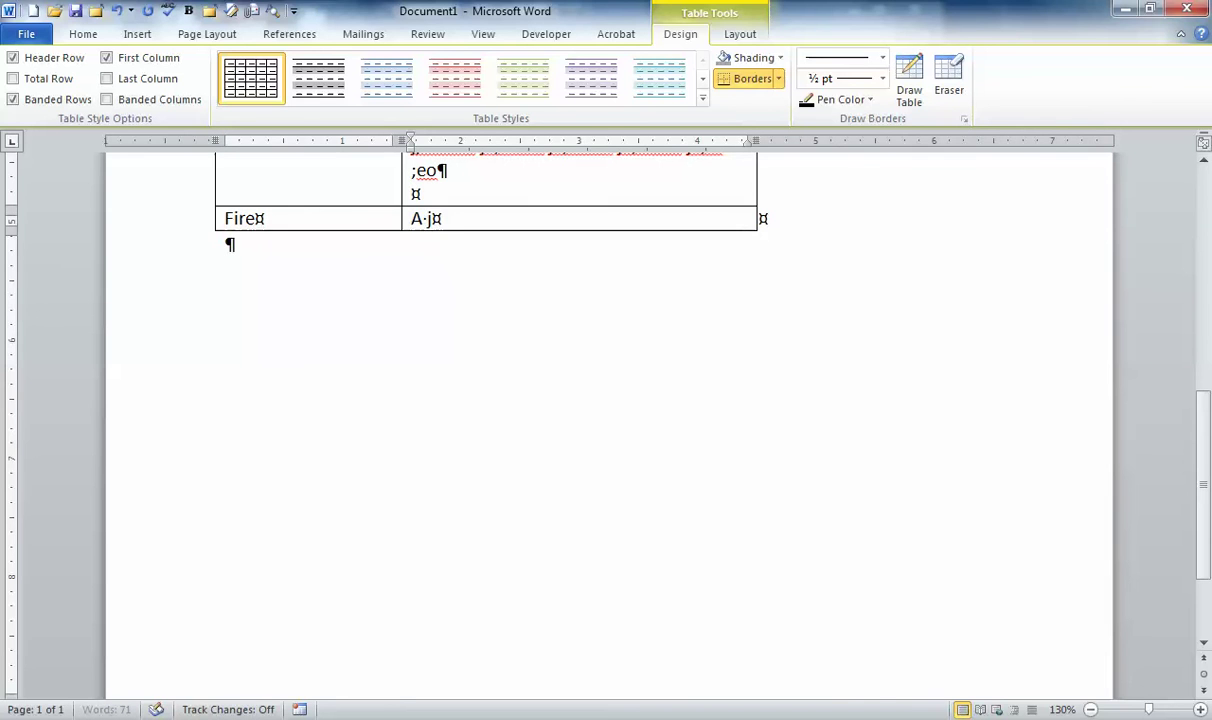
text(wiej a;owief j;aowiefj a;owiefj a;owiejf ;aoiwefj ;aoweijf a;owei)
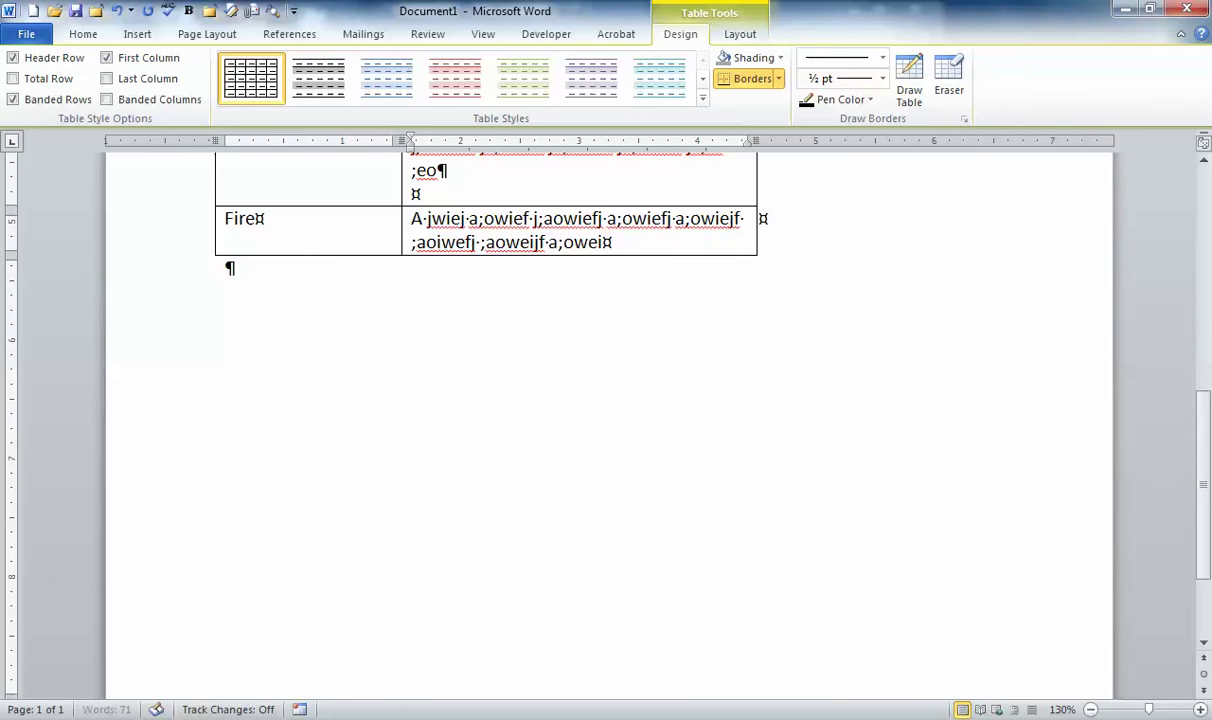
text(fj ;aoweifj a;oweijf a;owei fj;awoeijf ;aoweijf a;woiefj ;aowiejf)
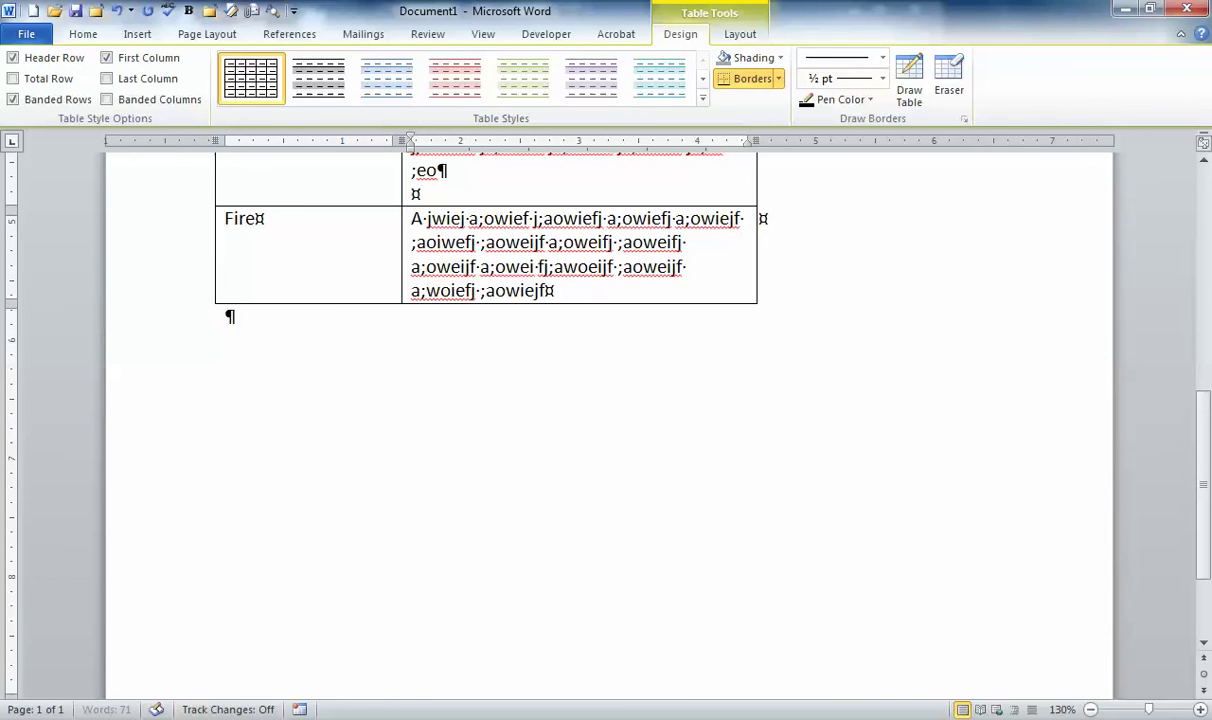
text( ;aowiefj ;aoweifj a;oweijf a;oweifj a;owiefj a;oi jaef;ioj)
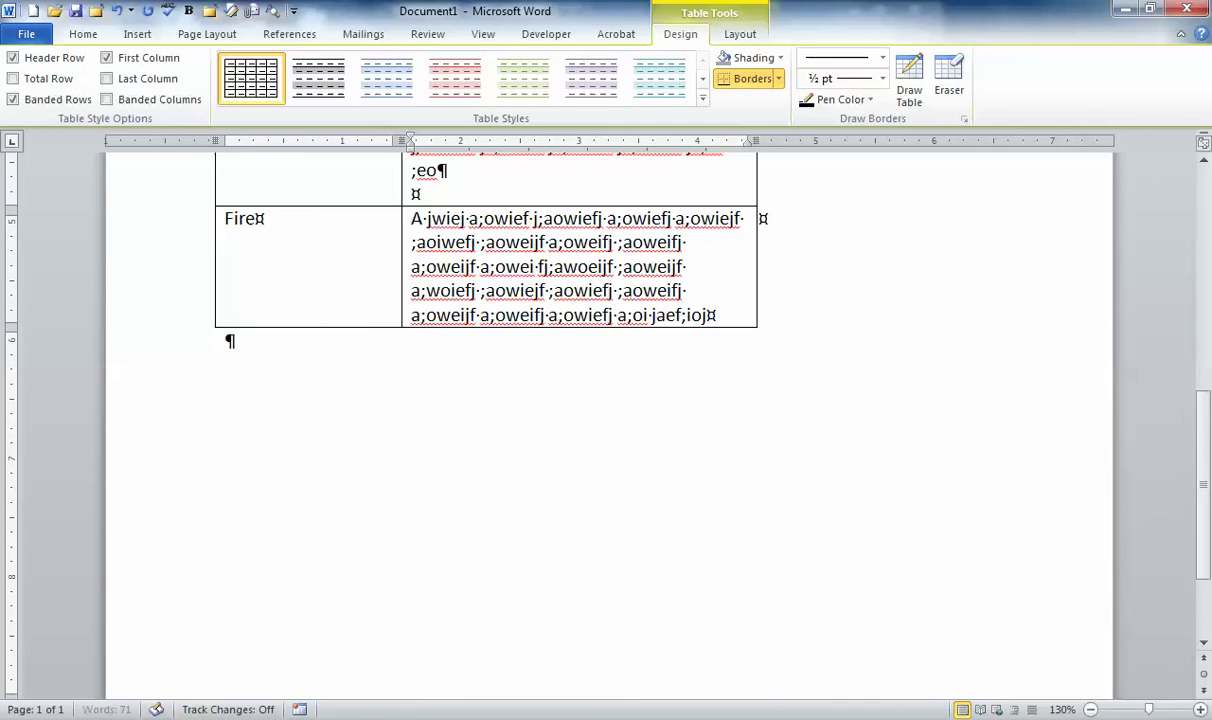
scroll(560, 476, up, 5)
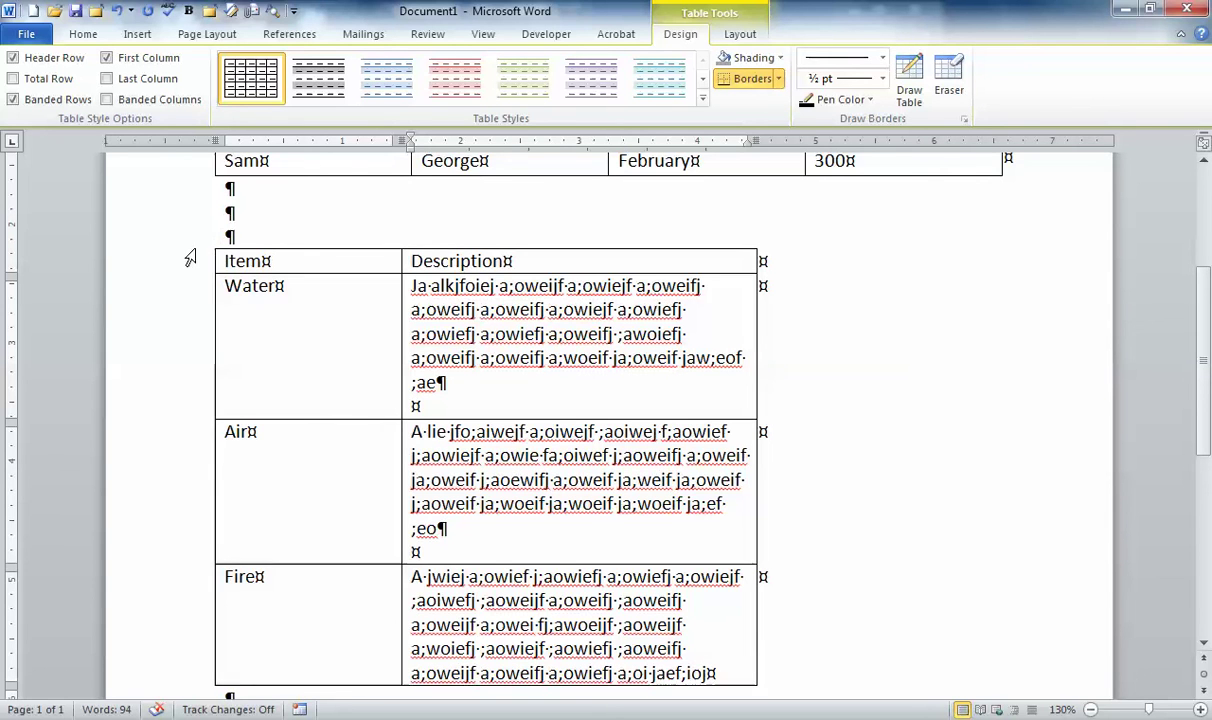
Step: Select the whole Item/Description table and apply No Border to it
click(209, 244)
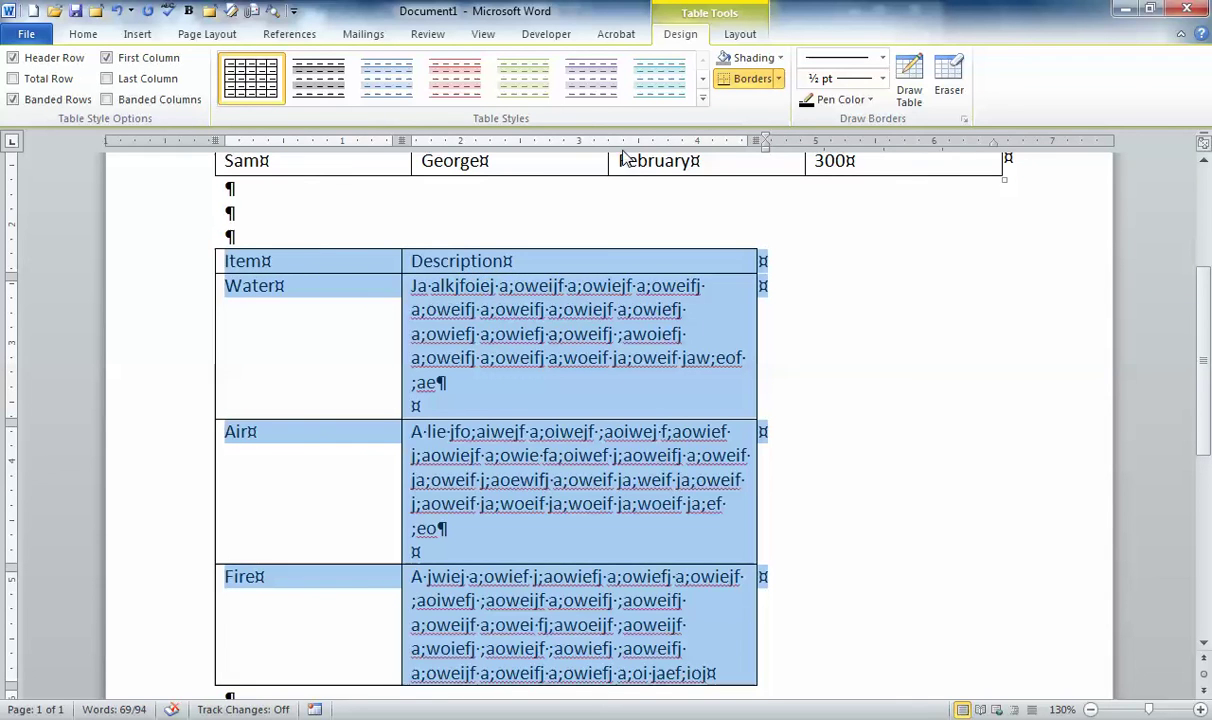
click(779, 80)
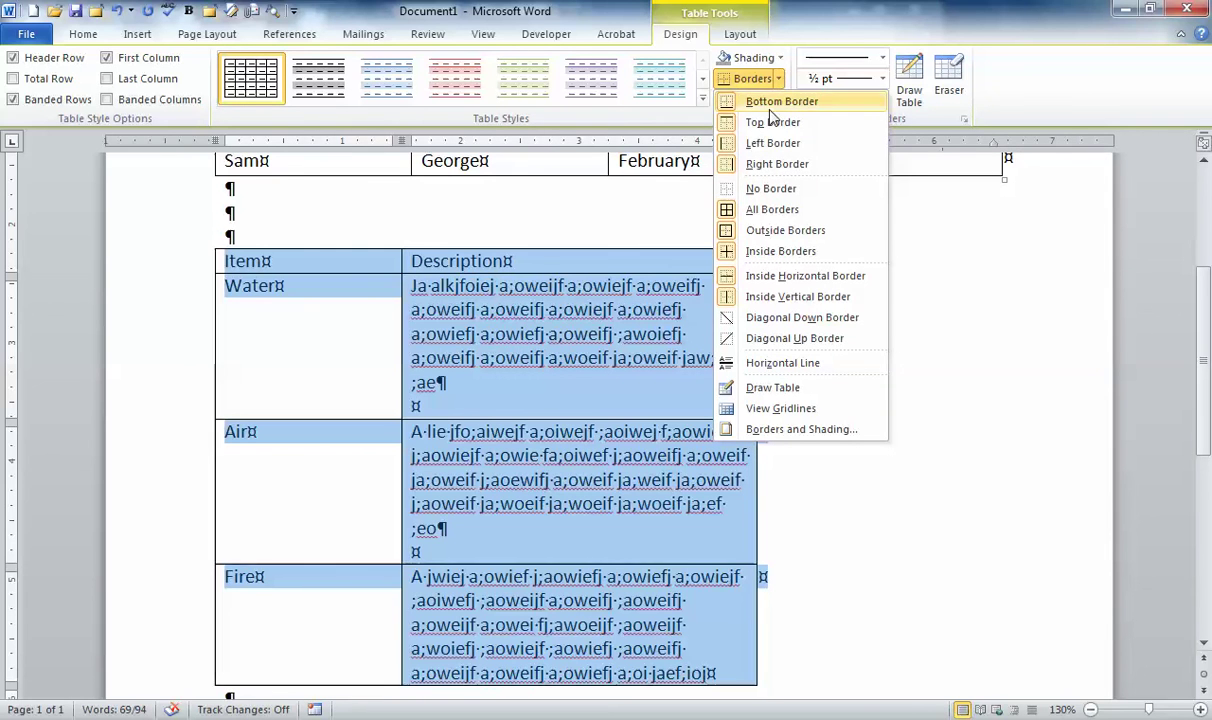
click(752, 189)
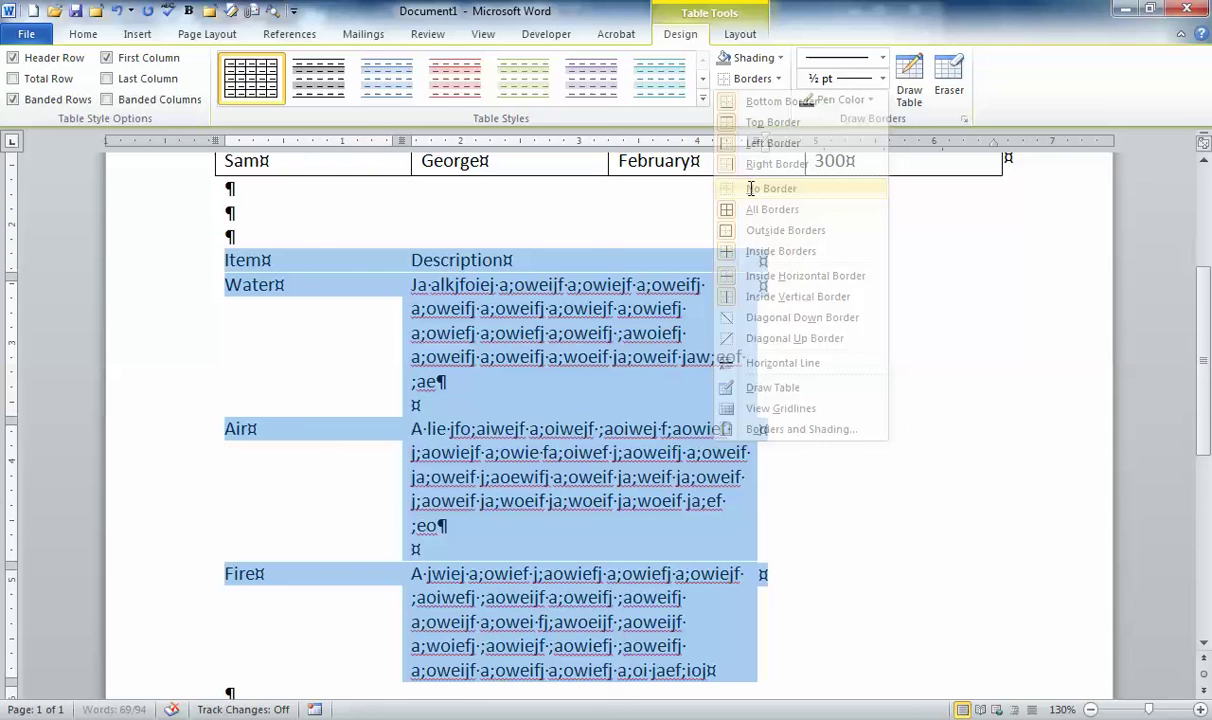
click(617, 389)
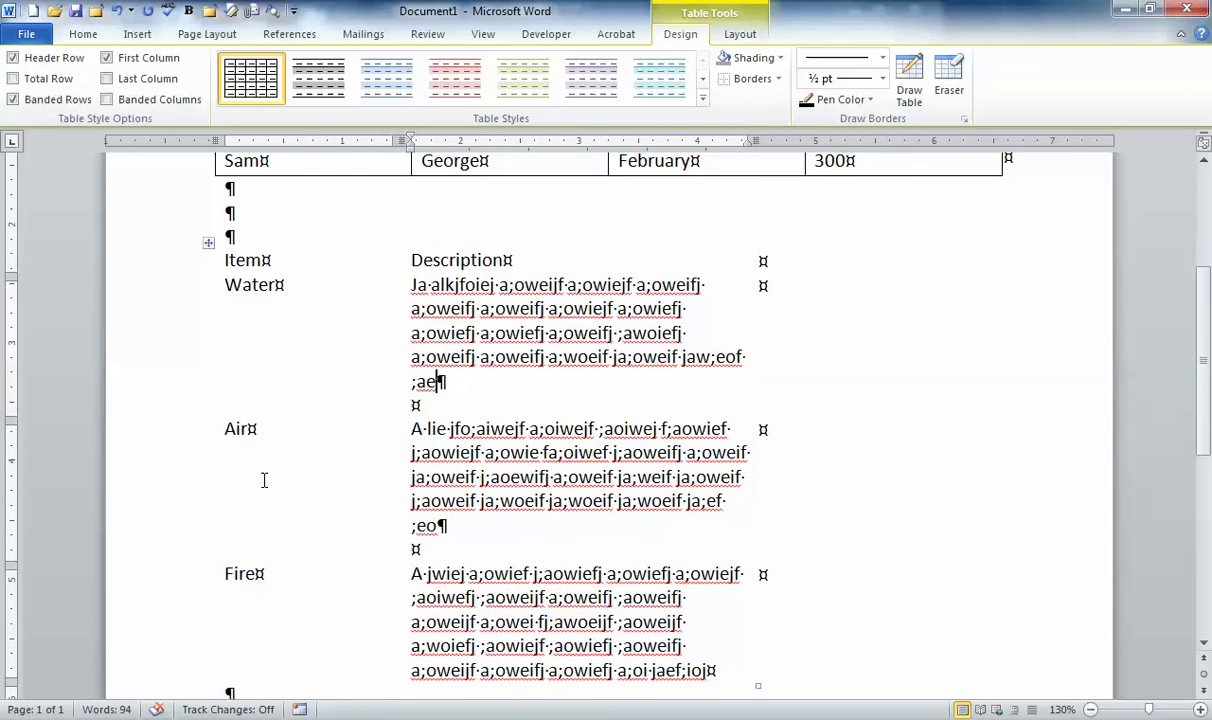
Step: Add a bottom border under the Item/Description header row
click(204, 268)
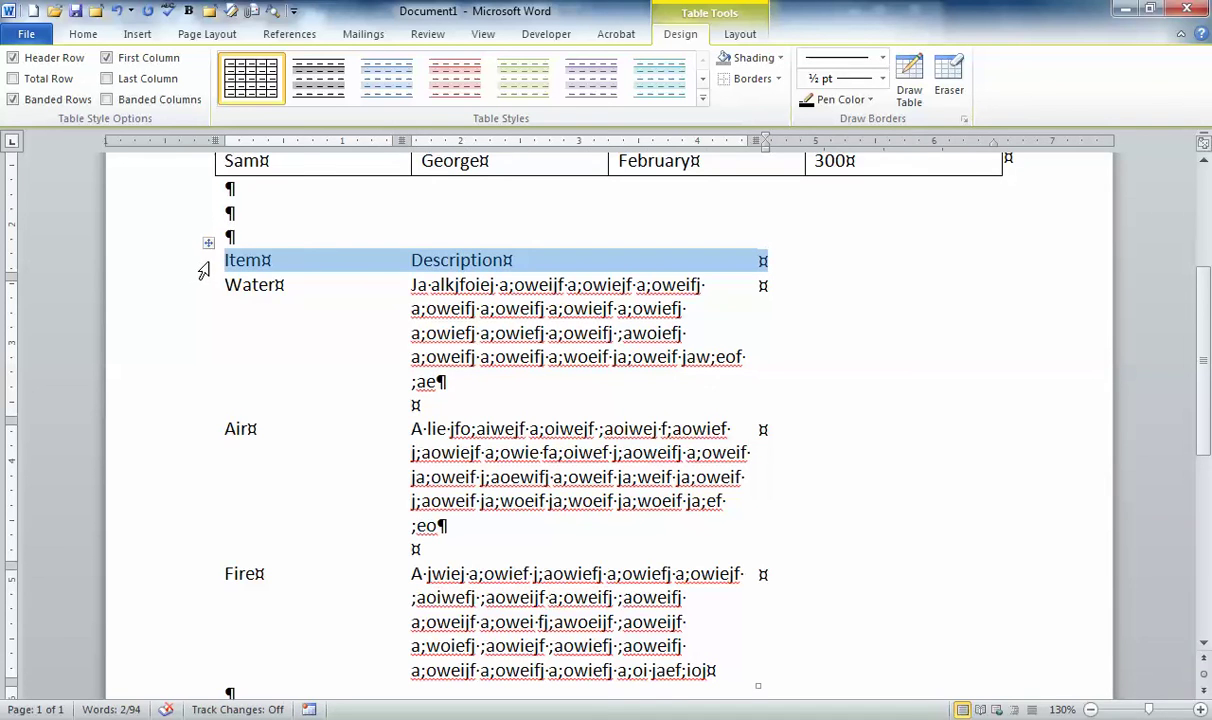
click(779, 79)
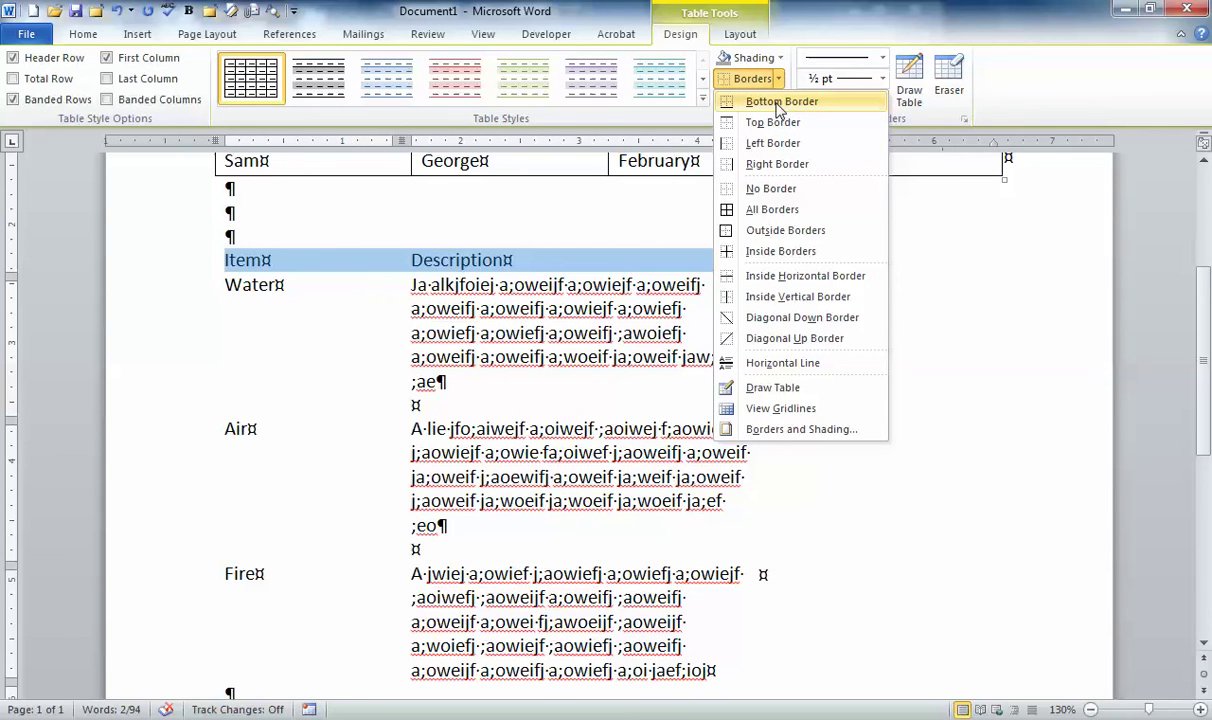
click(779, 103)
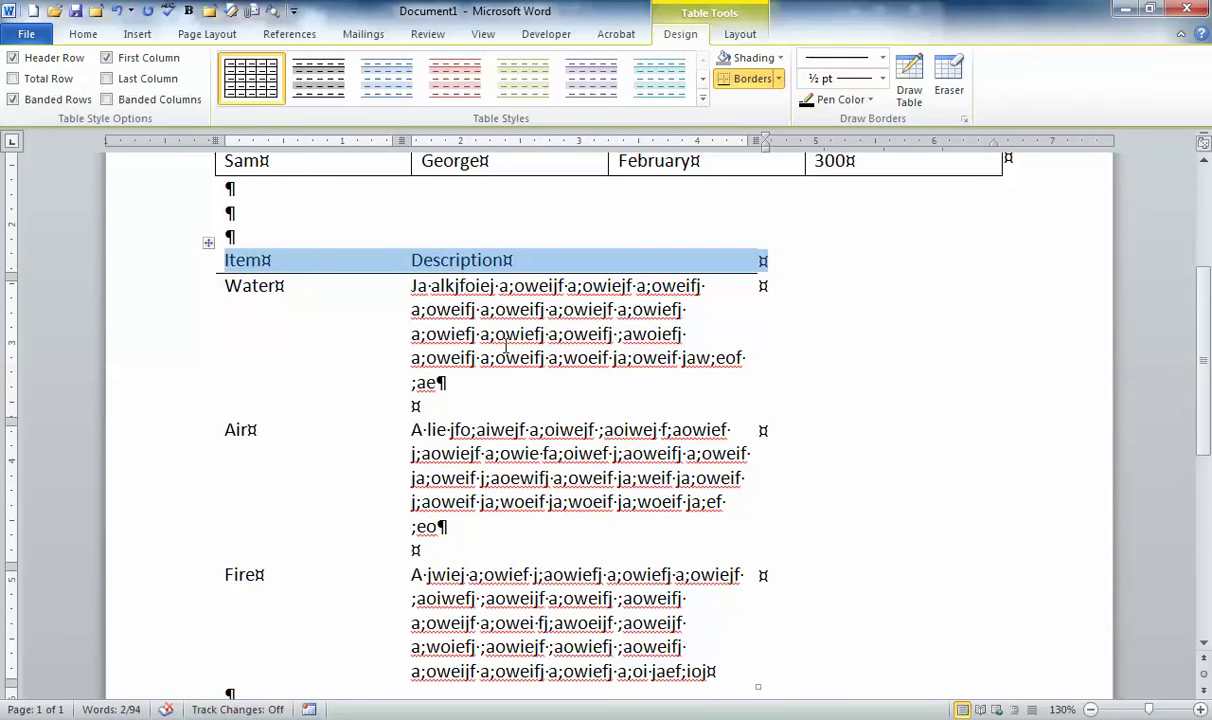
Step: Give the Water, Air and Fire description cells a left border as a column divider
drag(414, 286, 549, 604)
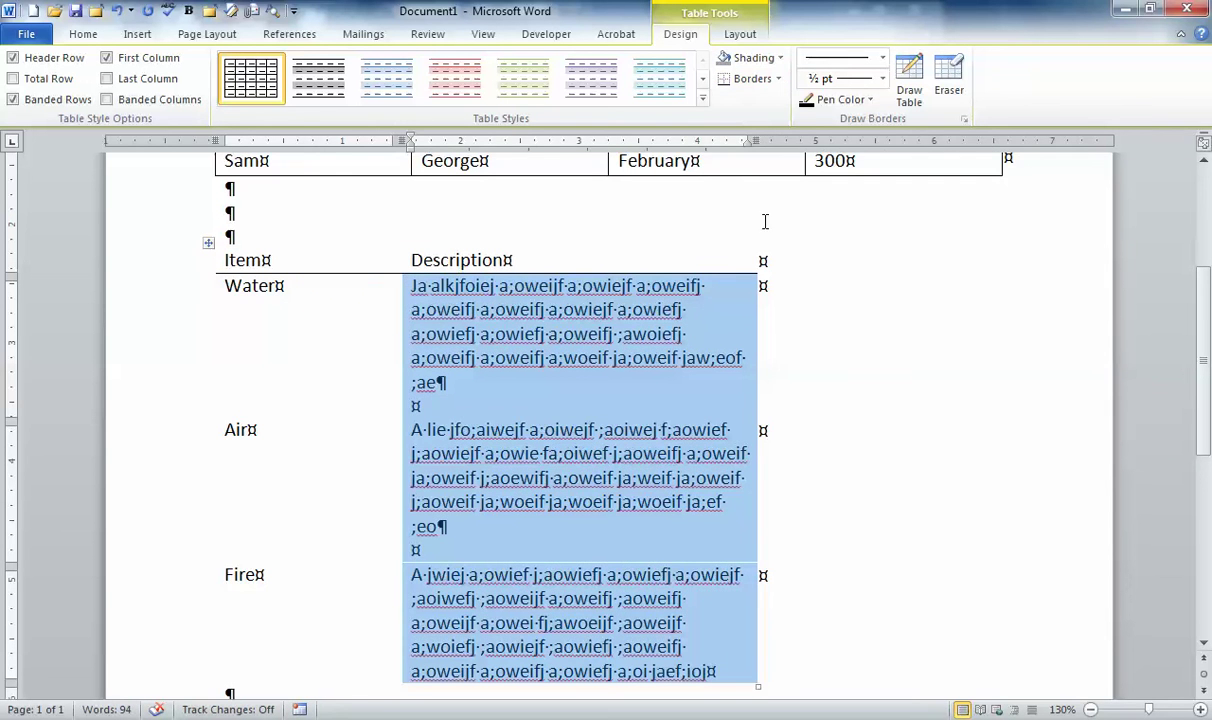
click(779, 79)
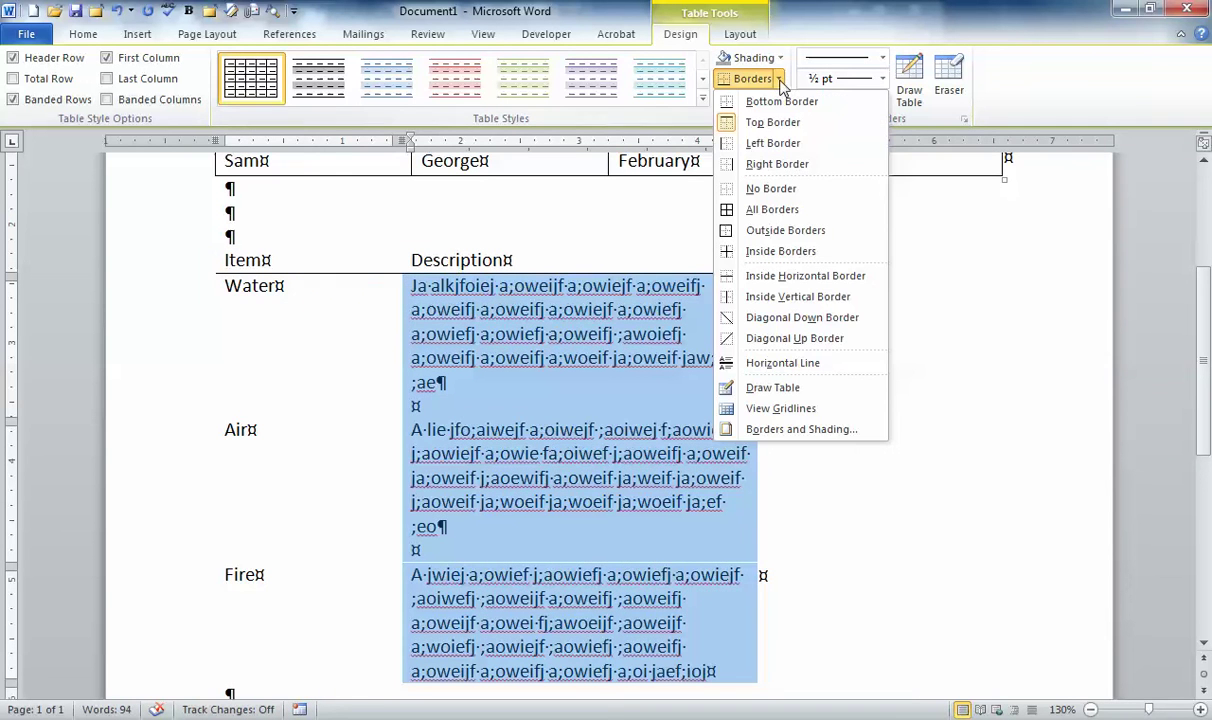
click(762, 143)
scroll(500, 425, down, 1)
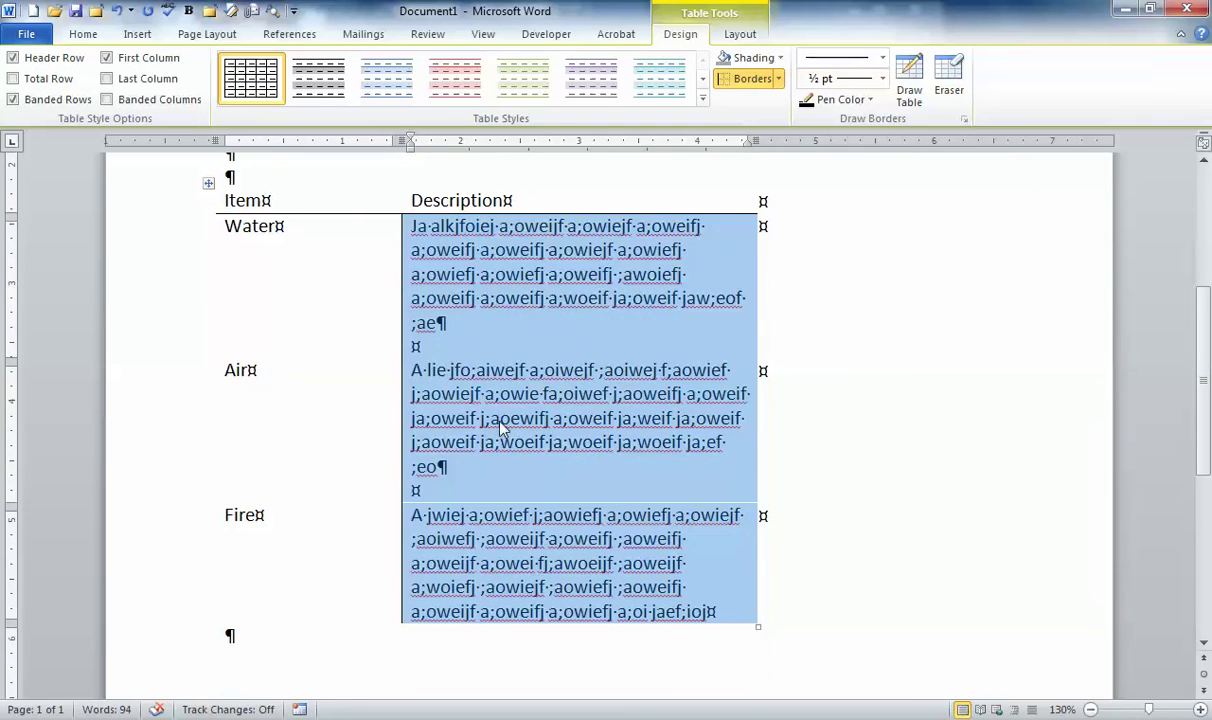
click(303, 562)
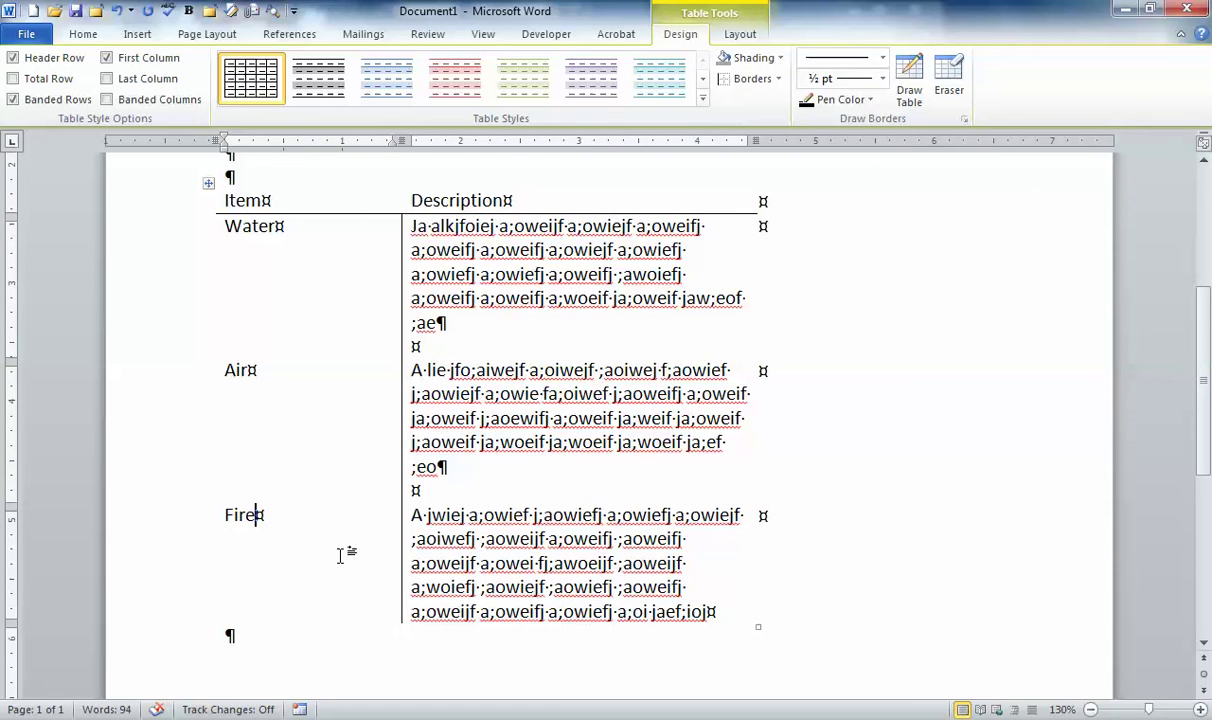
Step: Add a bottom border under the Fire row
drag(316, 537, 490, 540)
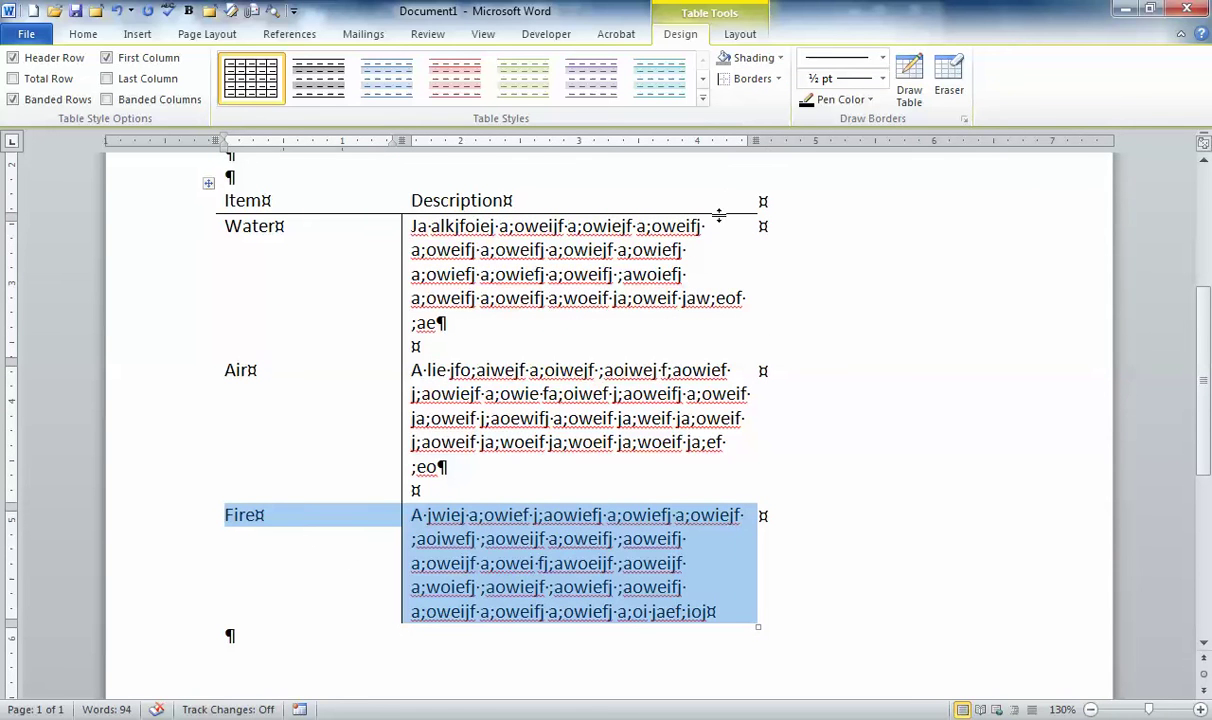
click(778, 79)
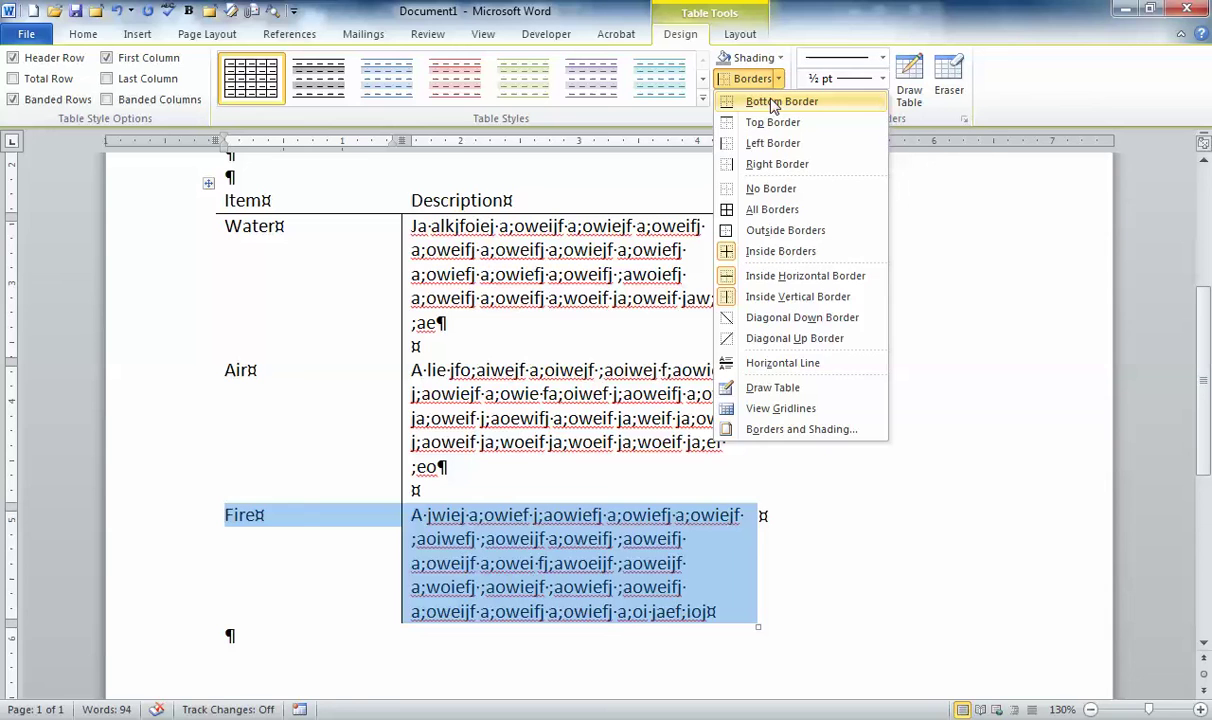
click(774, 102)
scroll(430, 330, up, 1)
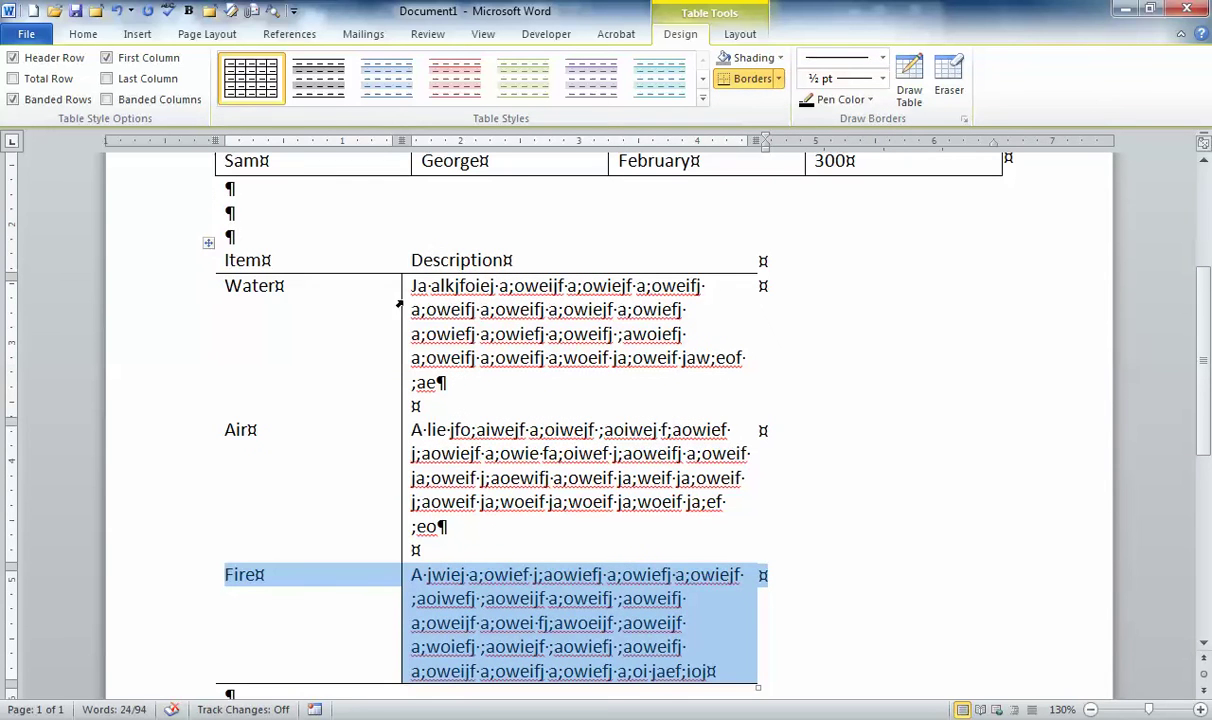
Step: Add a top border above the header row
click(186, 273)
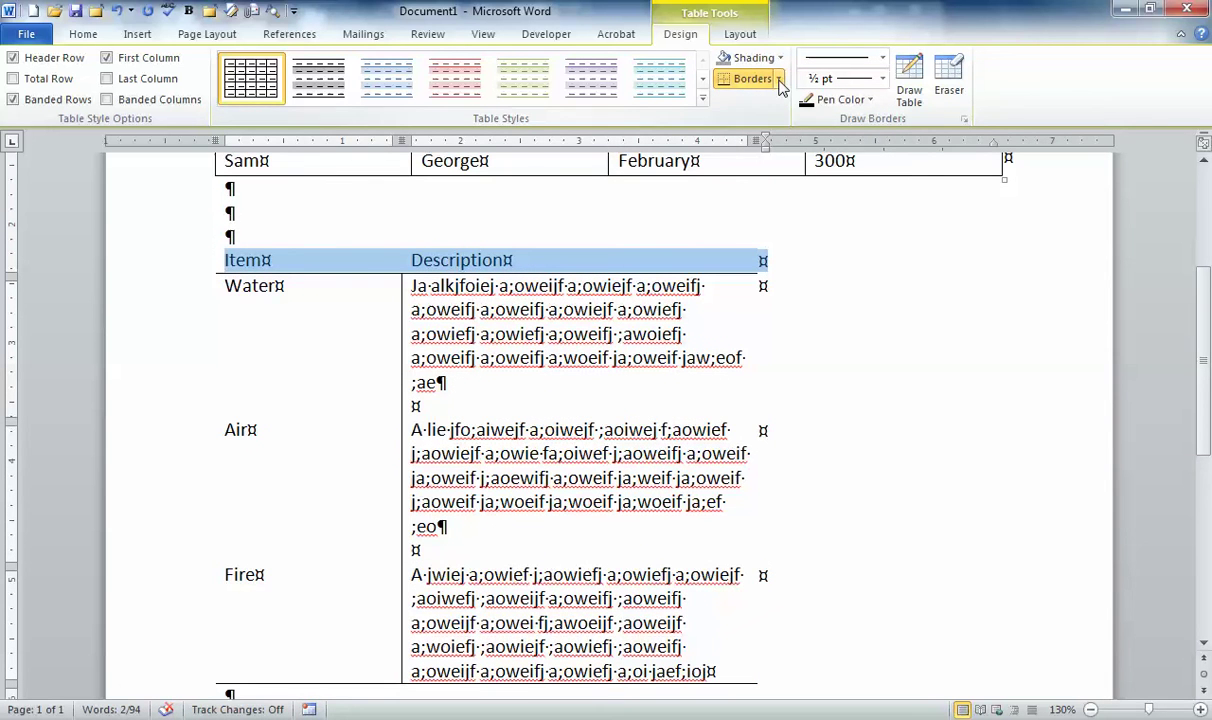
click(778, 79)
click(760, 122)
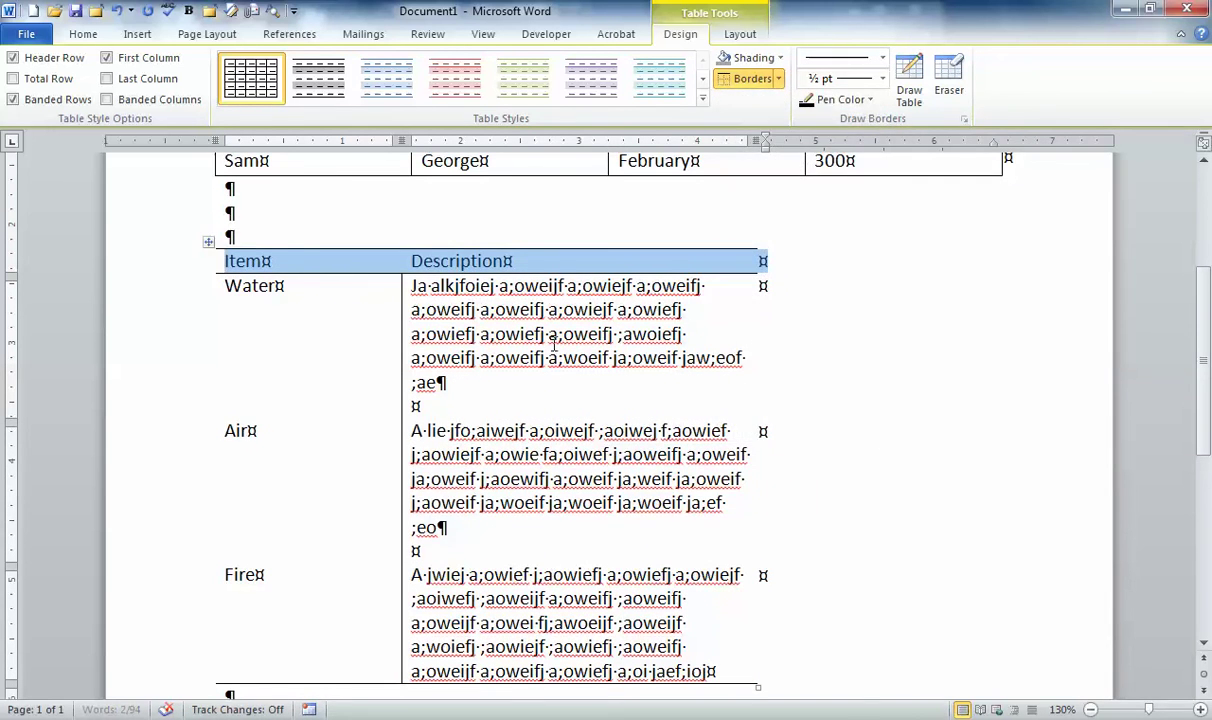
click(548, 357)
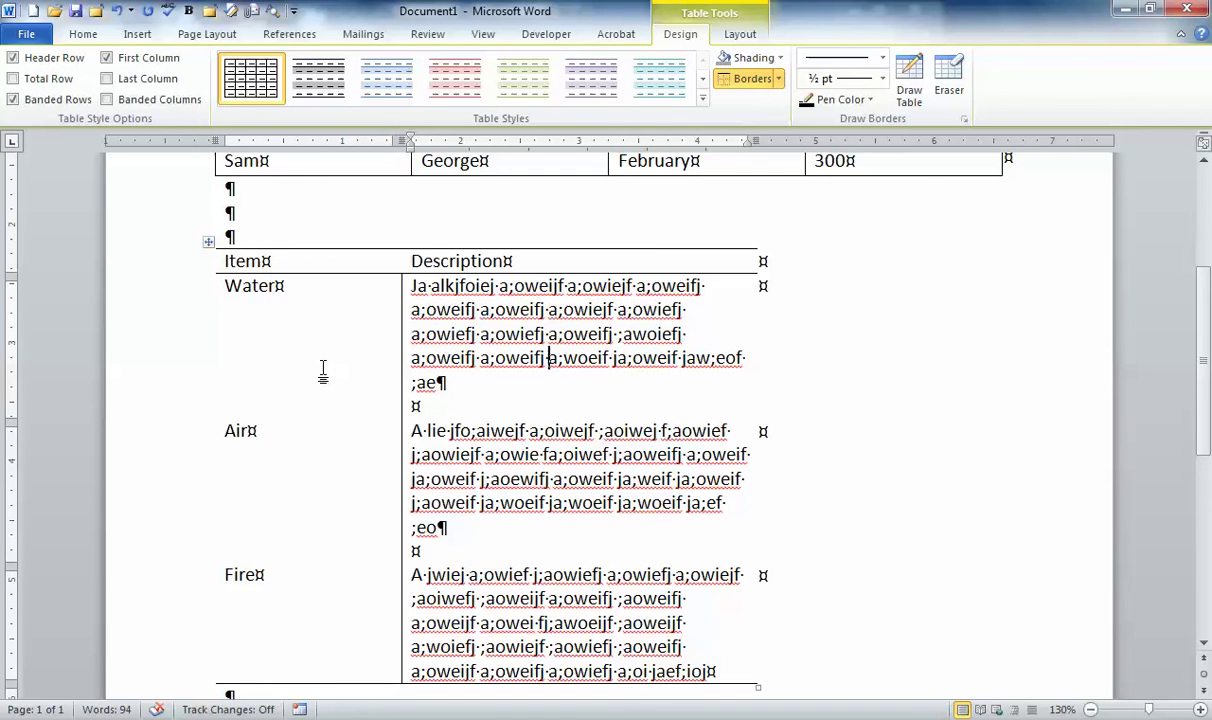
Step: Check the print preview of the page, then return and reopen the table Borders list
click(27, 36)
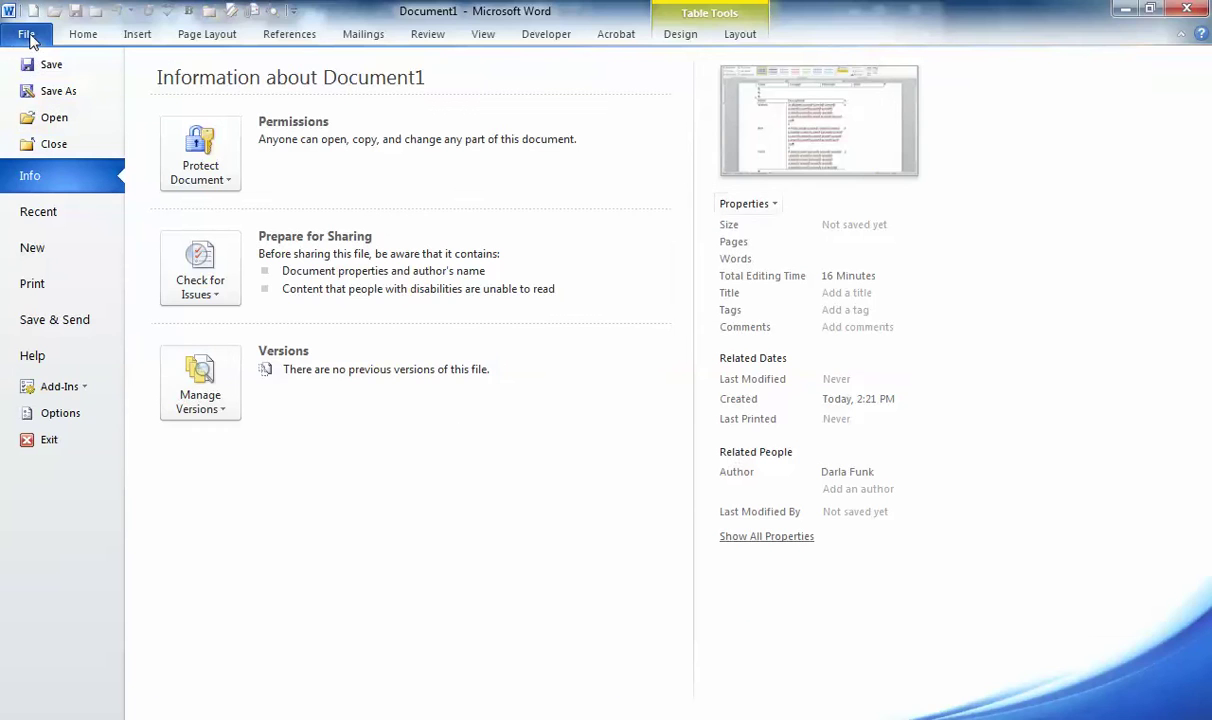
click(32, 283)
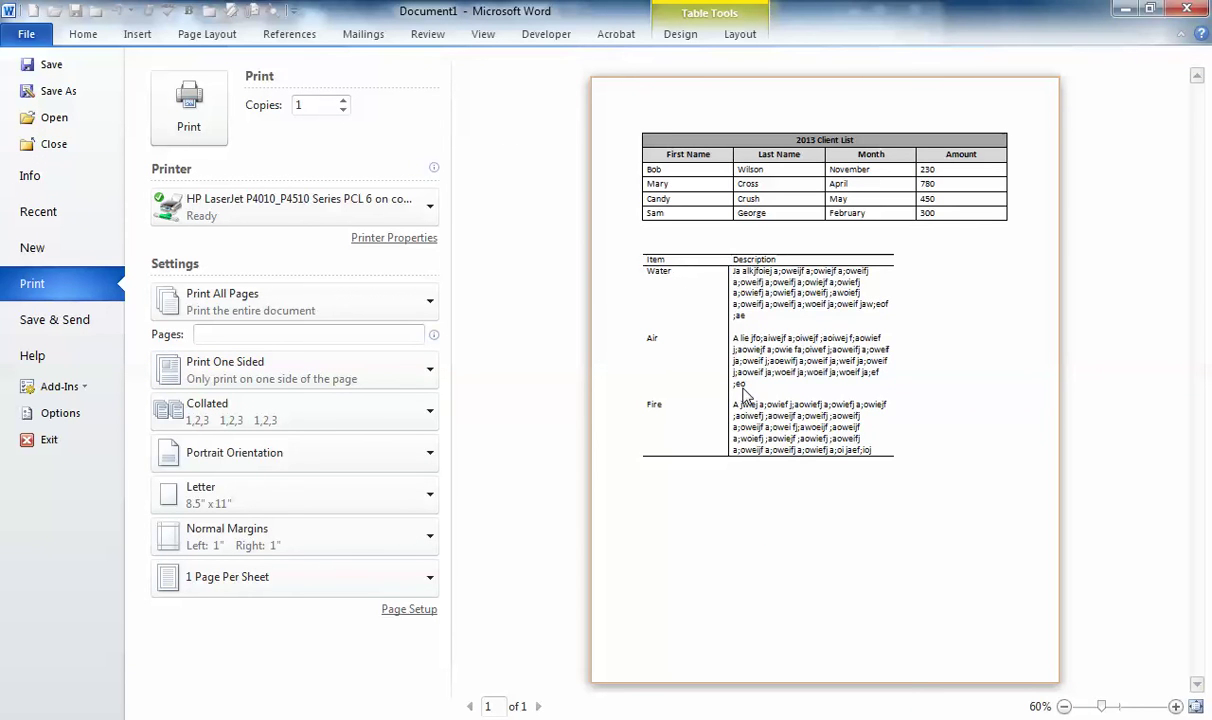
click(84, 36)
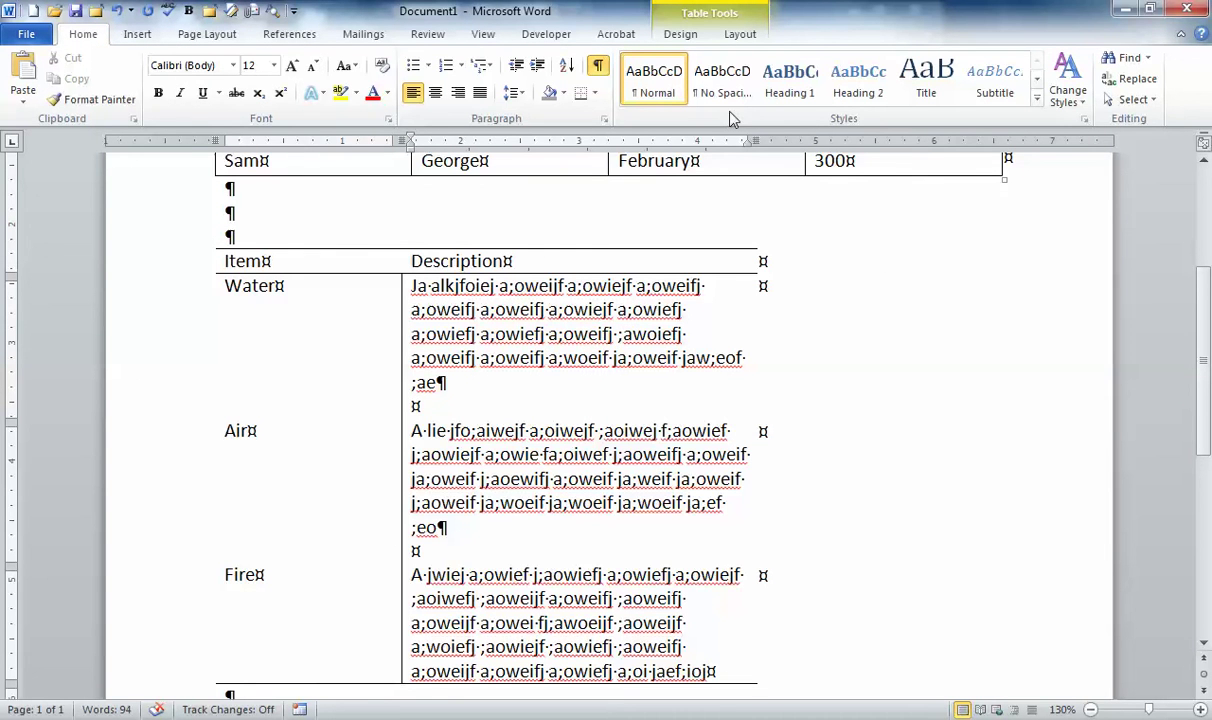
click(680, 35)
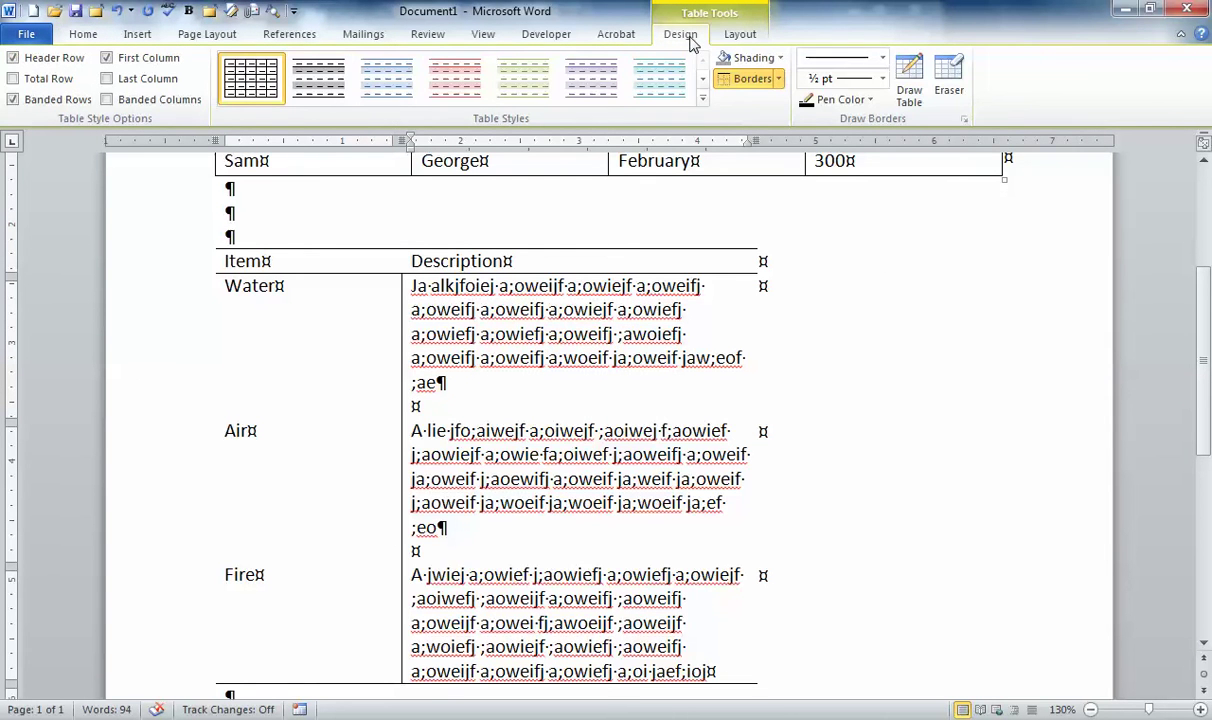
click(779, 79)
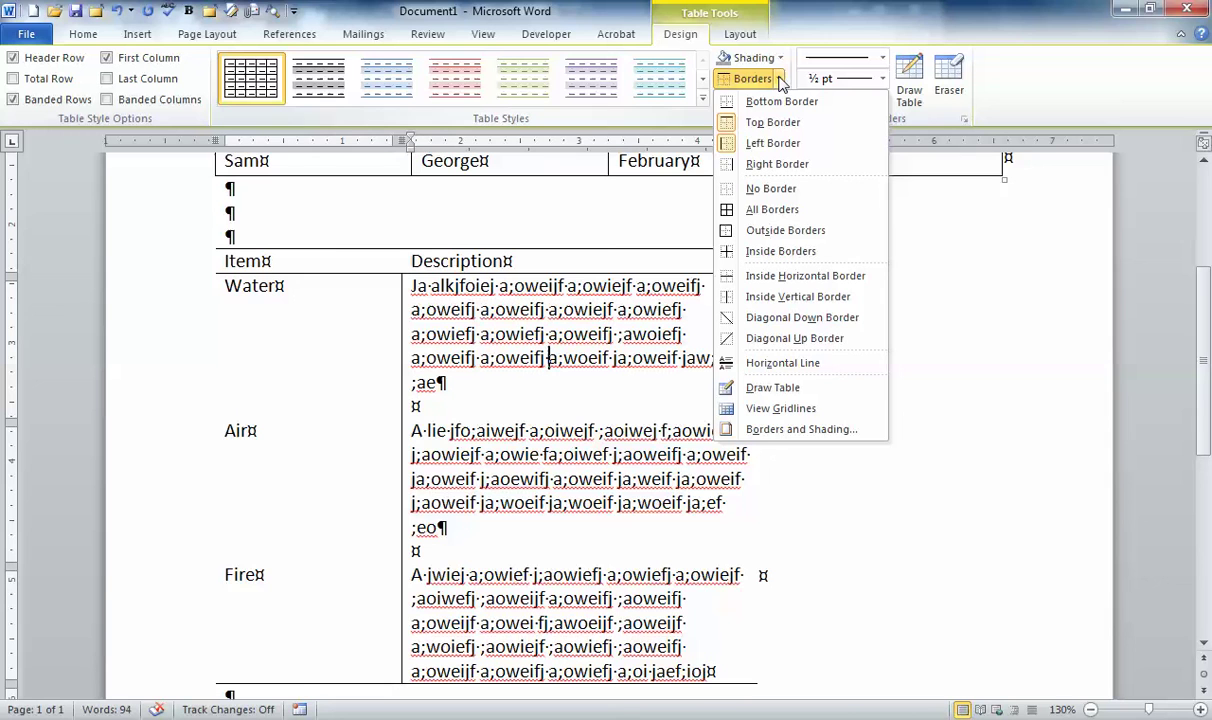